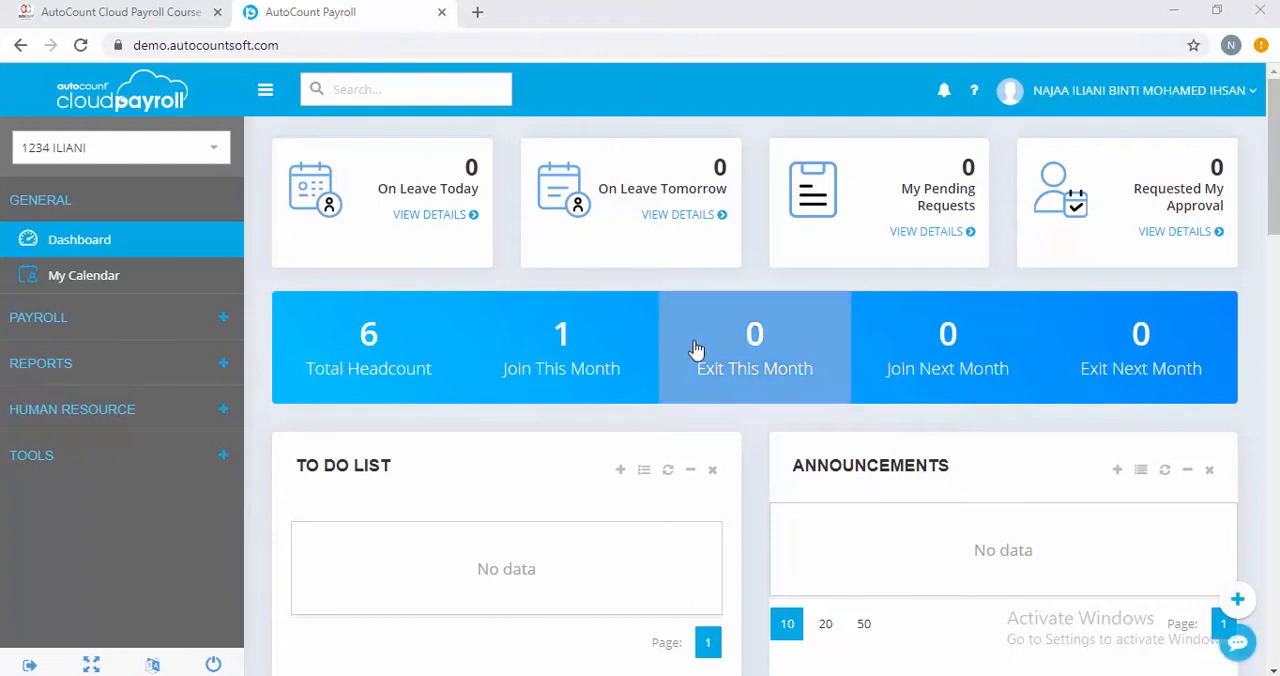
Open the company's Allowance maintenance list
left_click(180, 468)
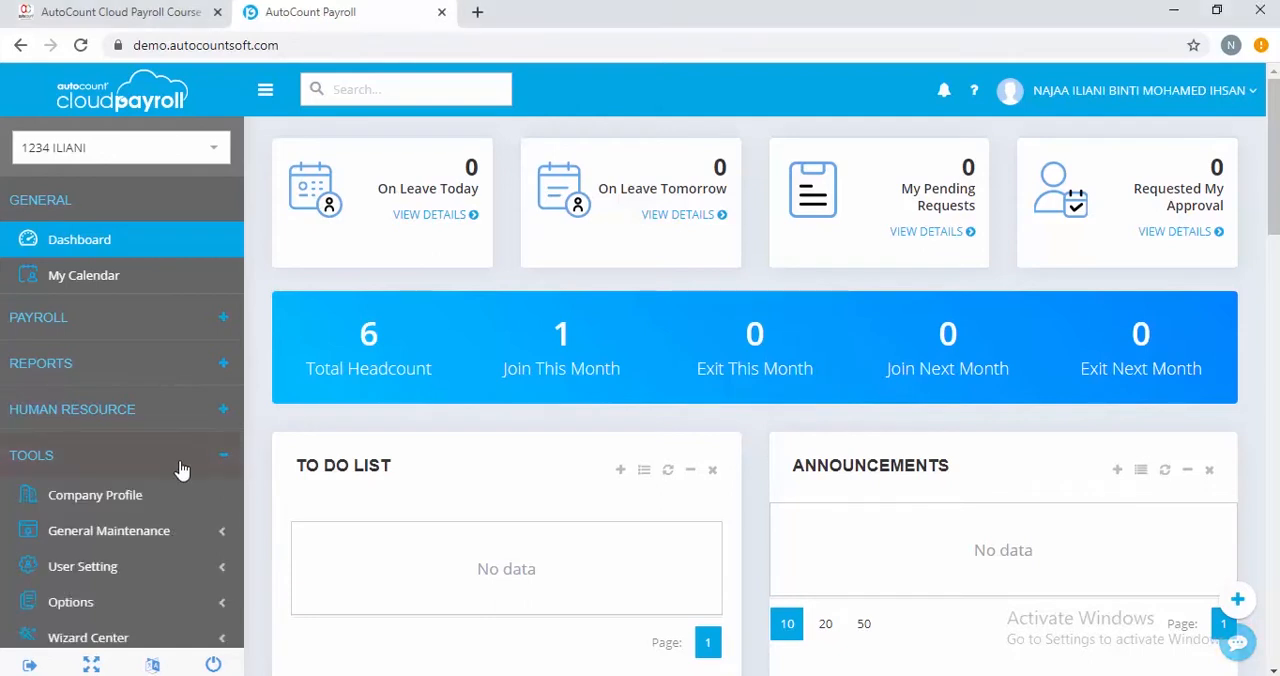
left_click(173, 549)
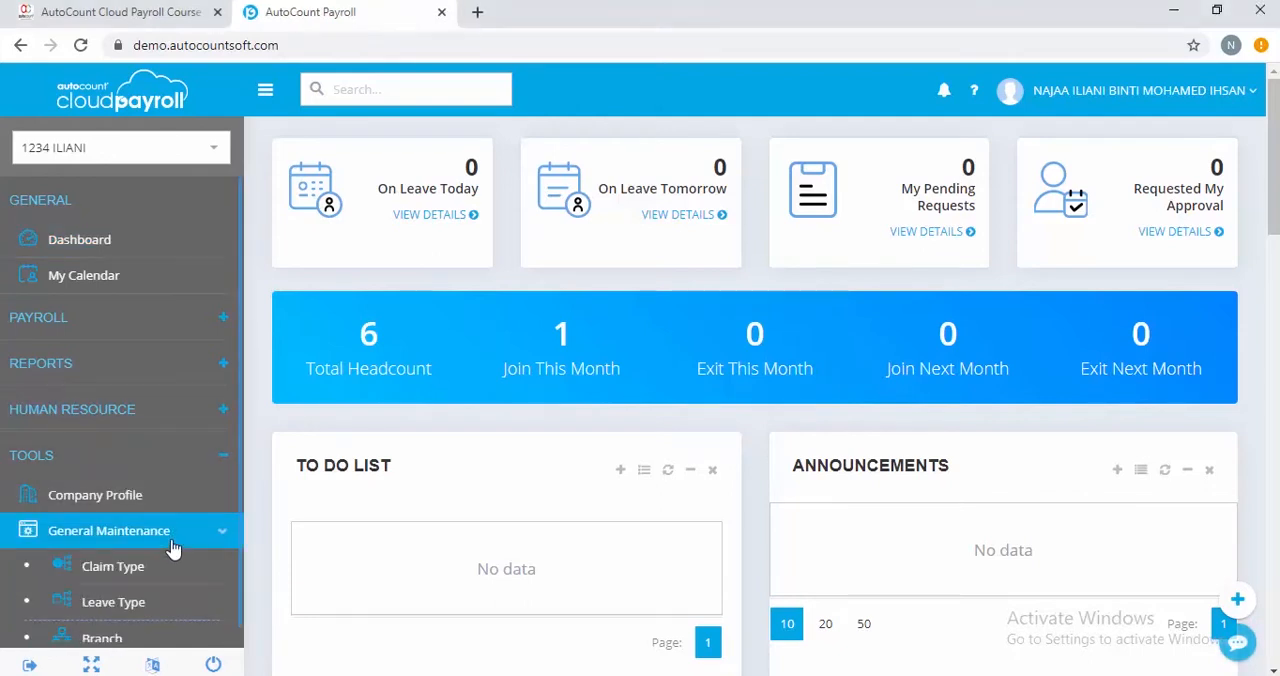
scroll(162, 620, "down", 5)
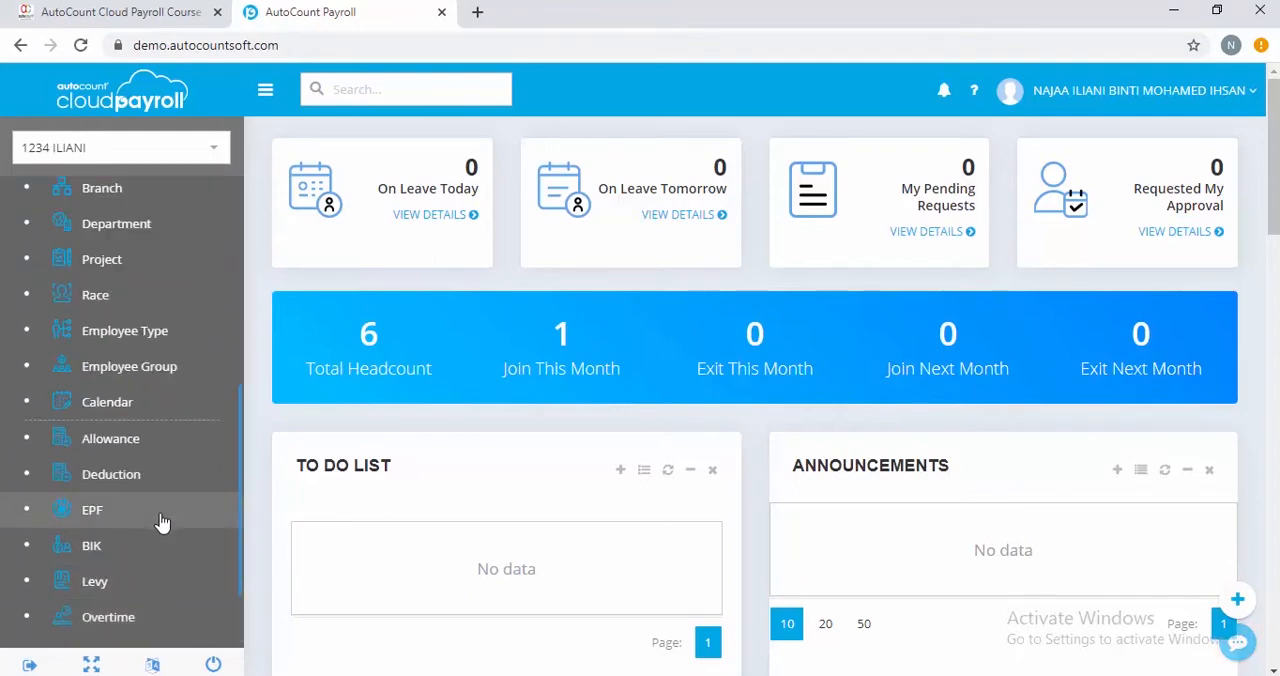
left_click(153, 442)
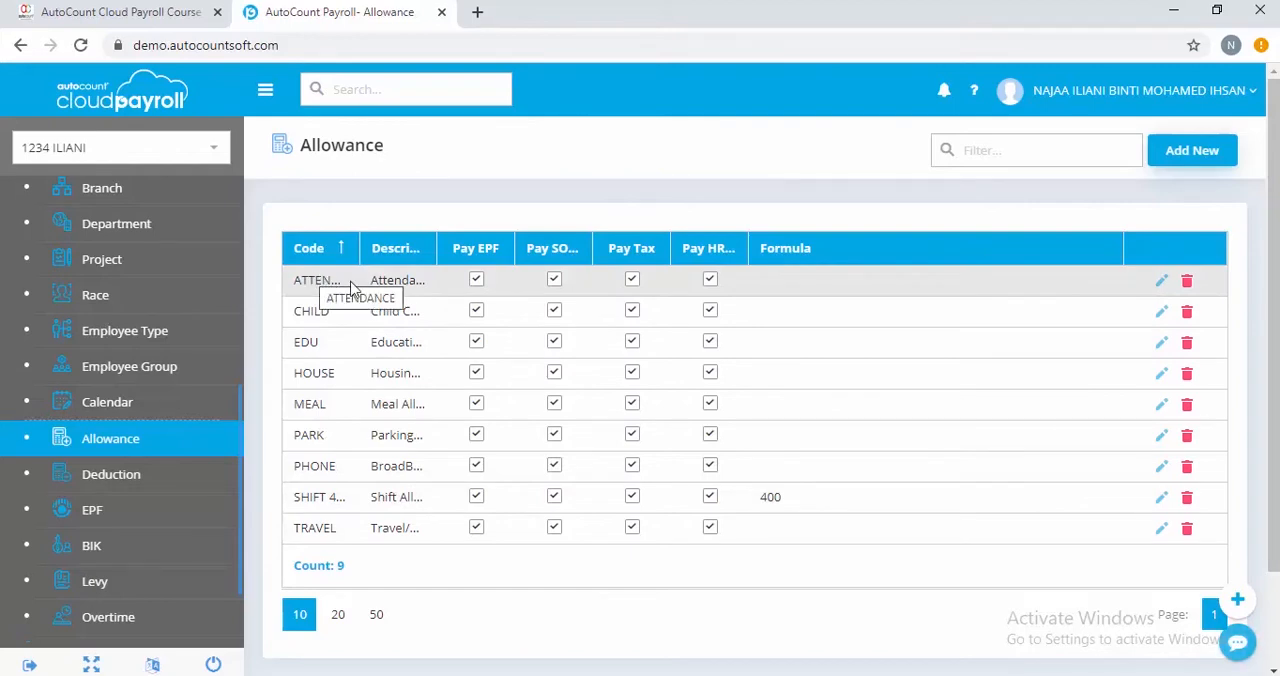
Open the ATTENDANCE allowance for editing, show its formula, and save the record
left_click(1158, 284)
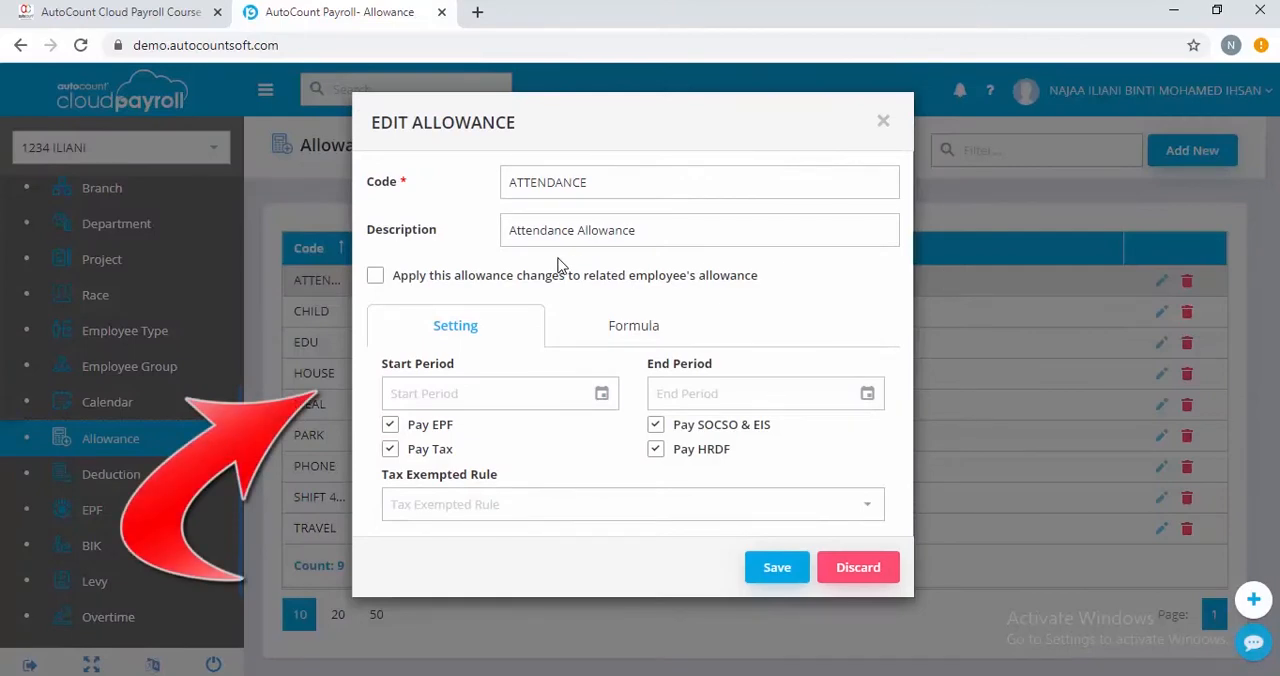
left_click(605, 326)
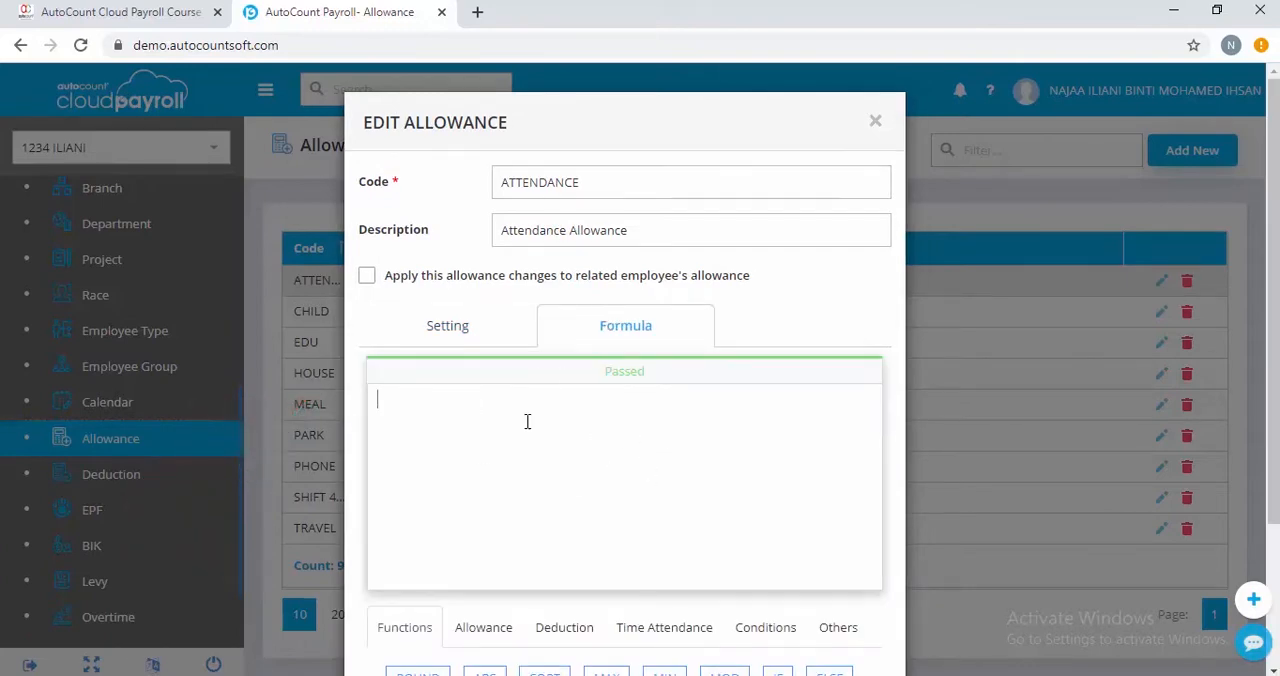
scroll(568, 430, "down", 3)
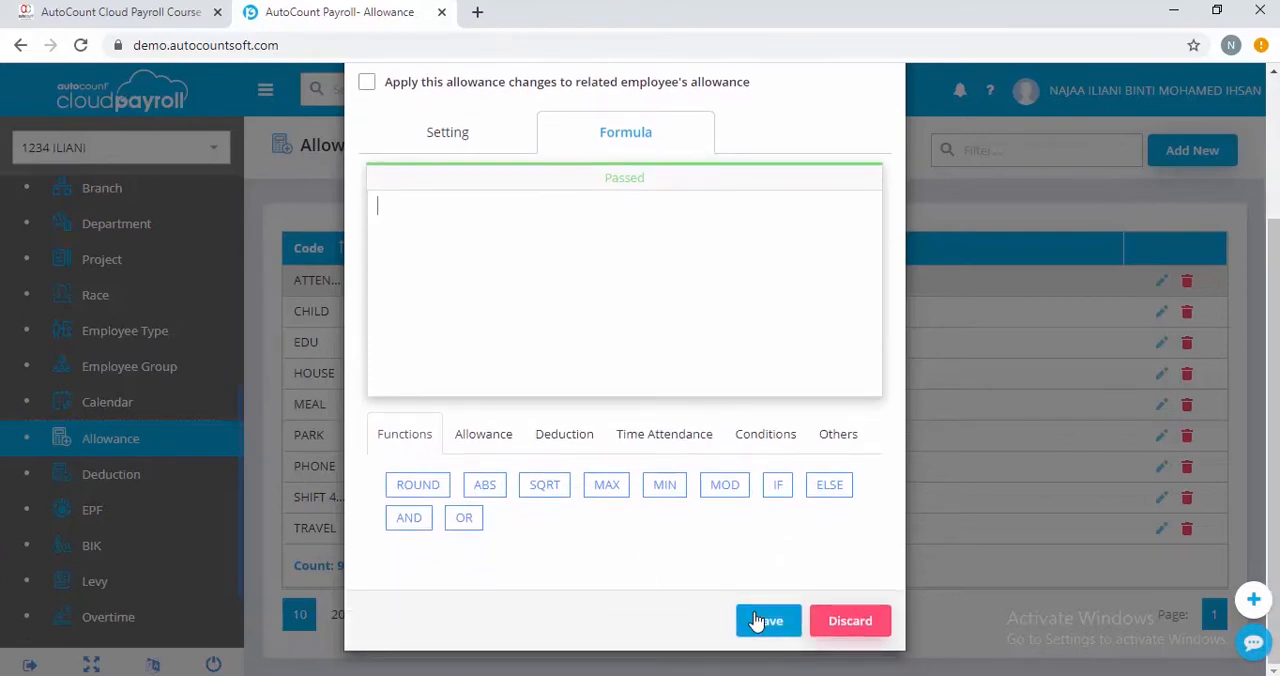
left_click(752, 630)
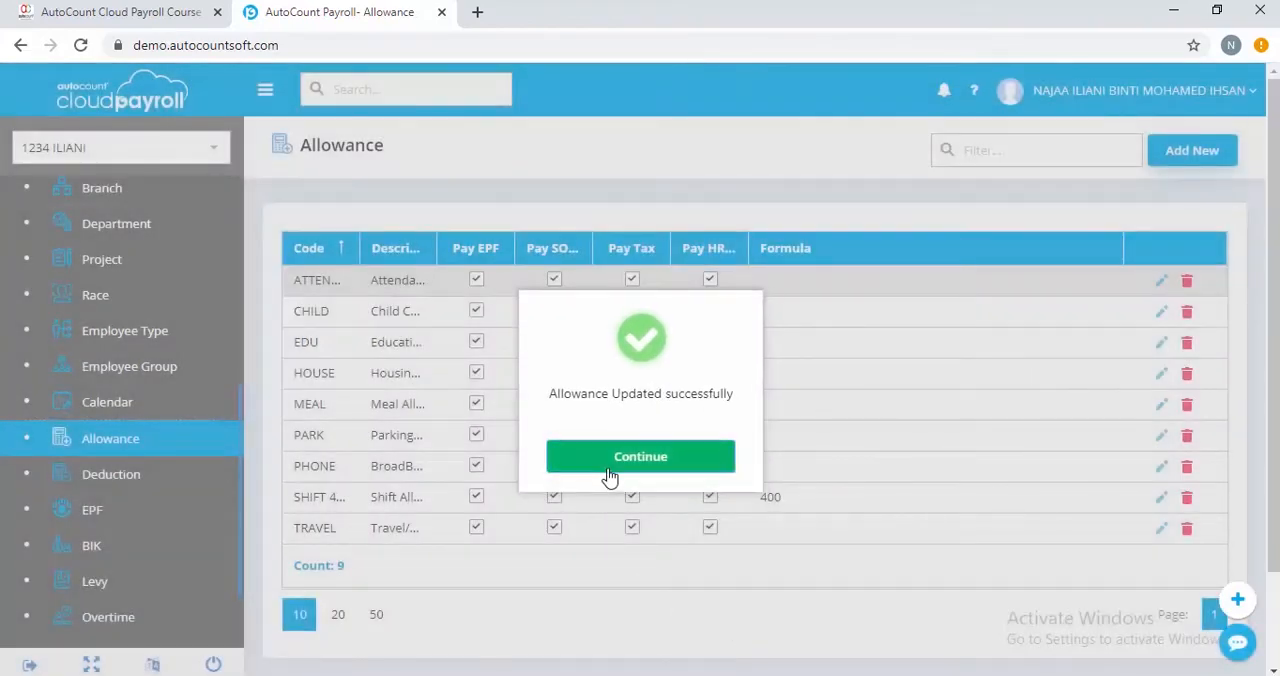
left_click(609, 478)
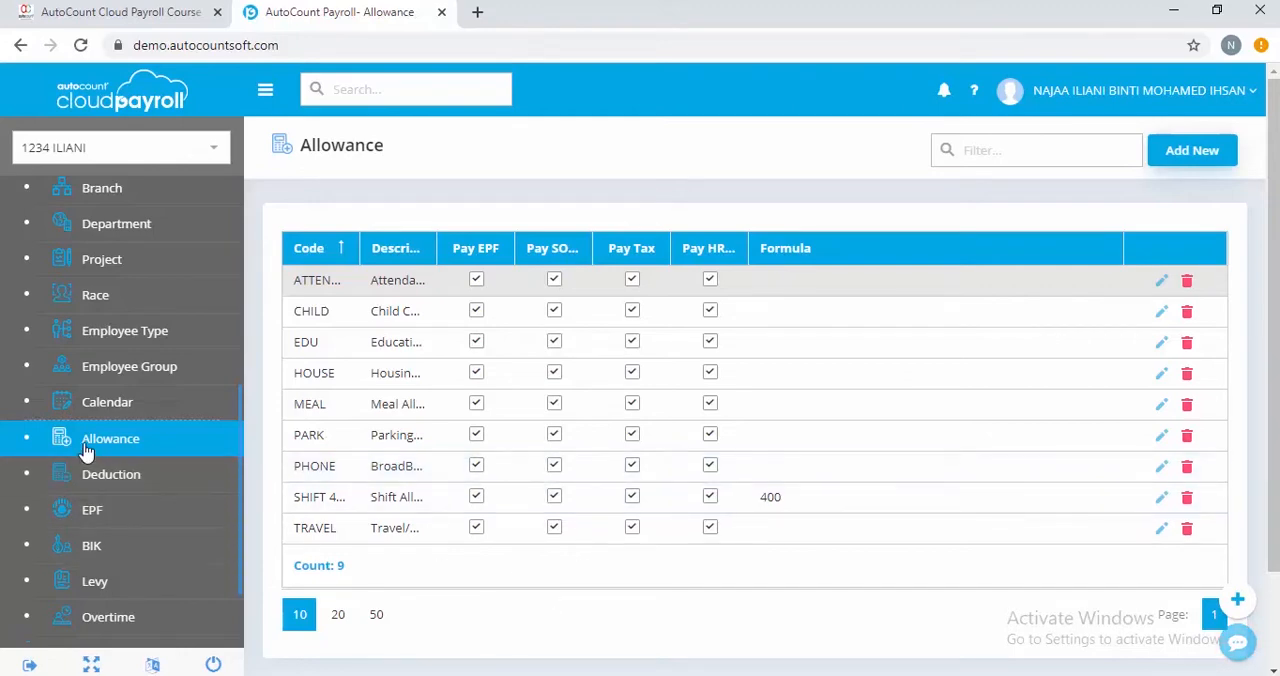
Open the OP Executive's employee record and show its Addition & Deduction items
scroll(85, 450, "up", 5)
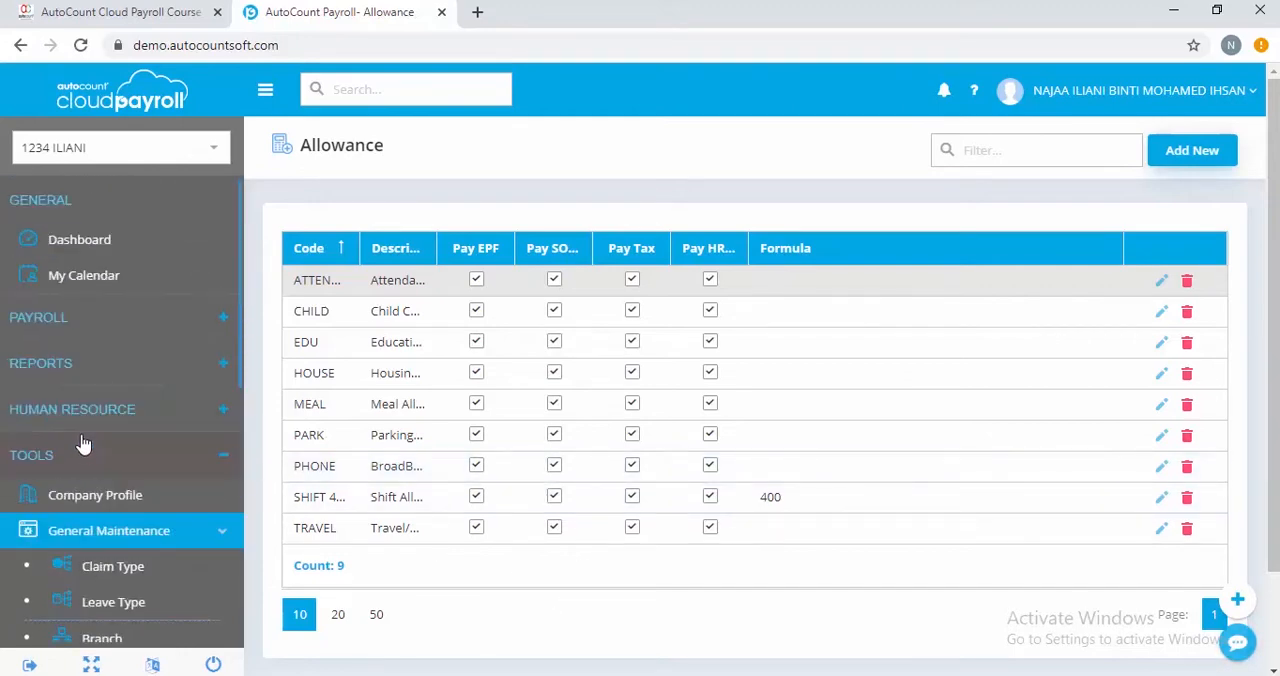
left_click(144, 335)
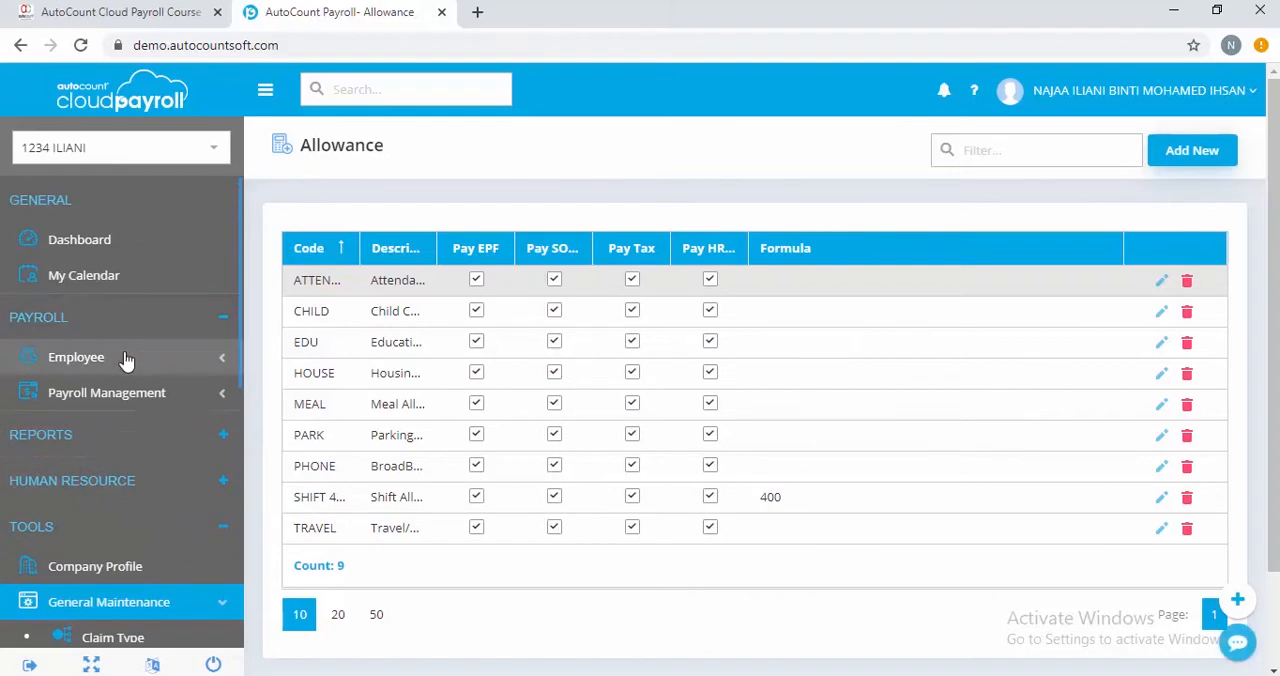
left_click(126, 360)
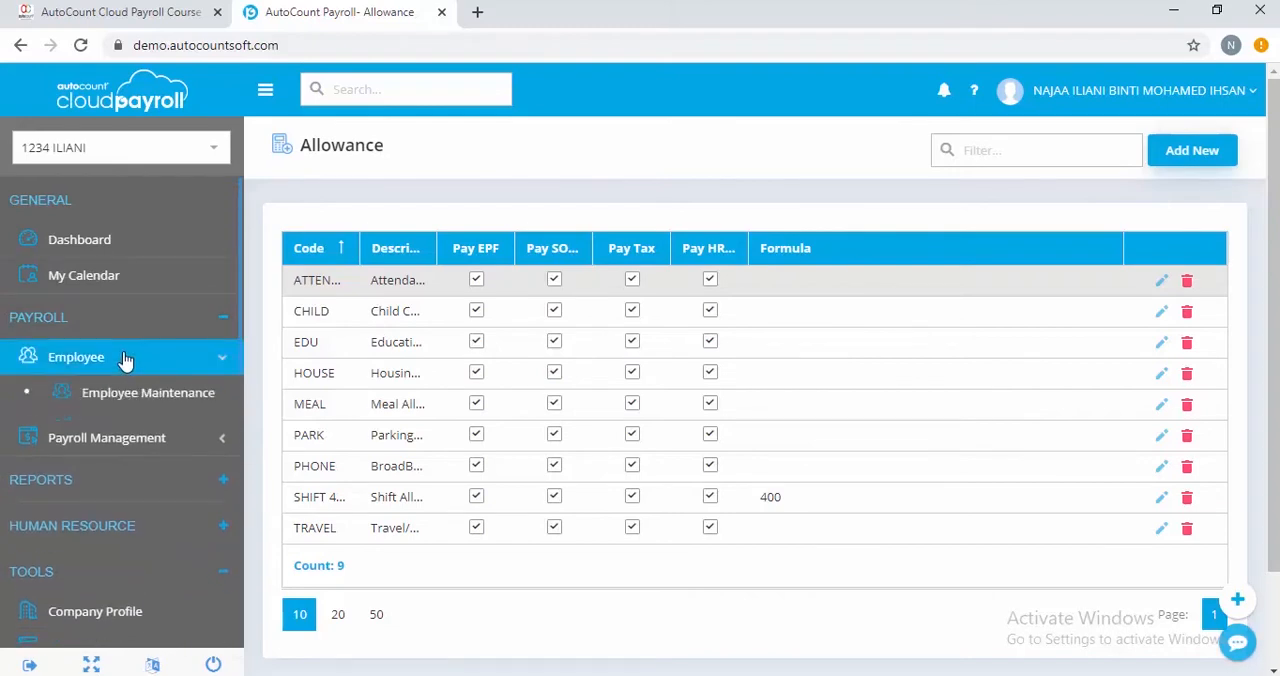
left_click(162, 406)
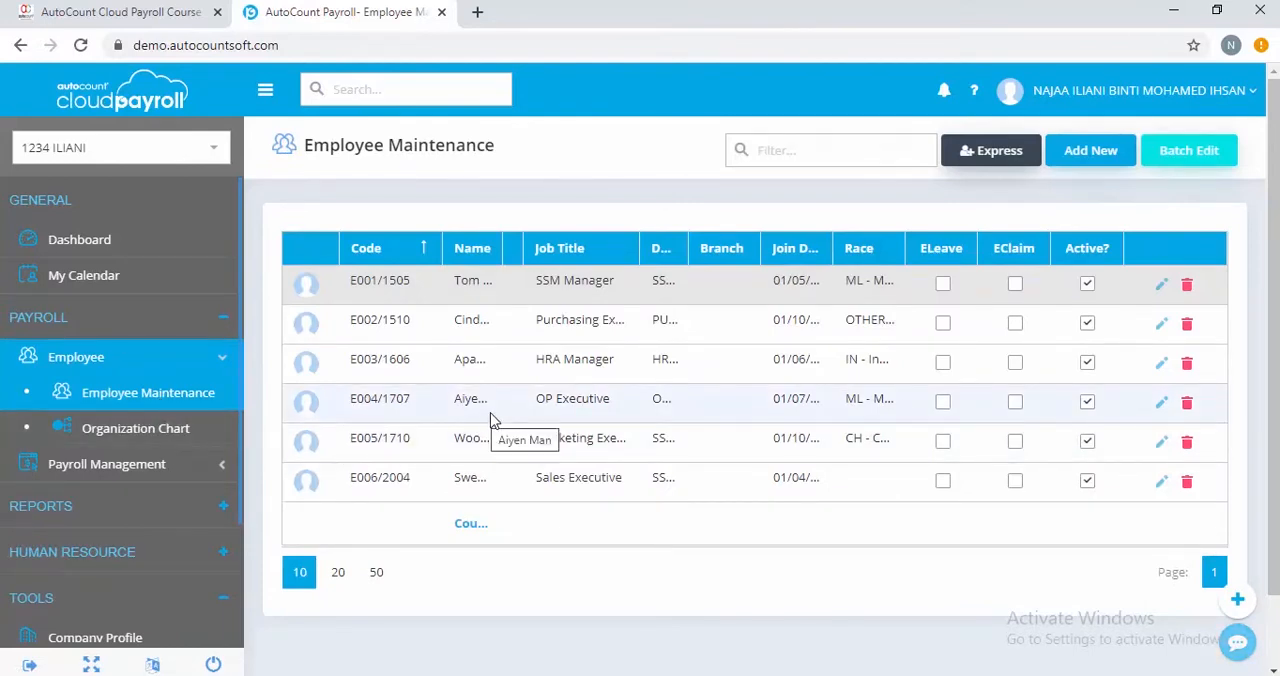
left_click(1162, 404)
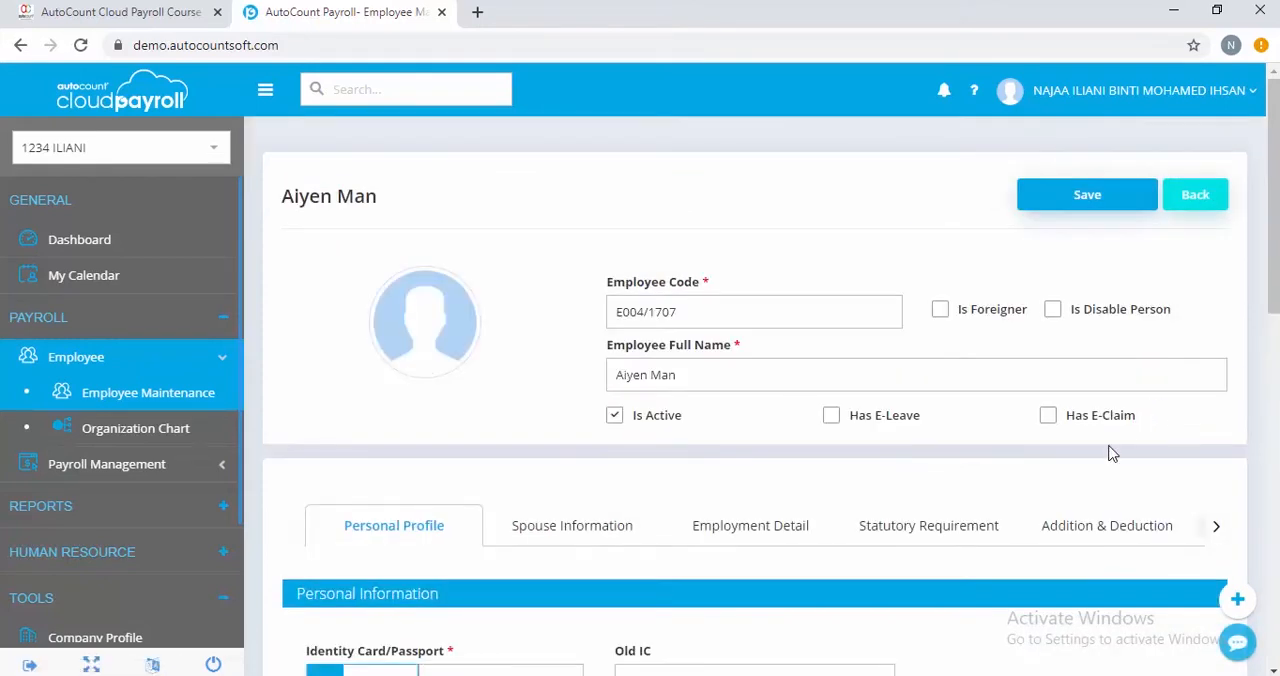
left_click(1092, 535)
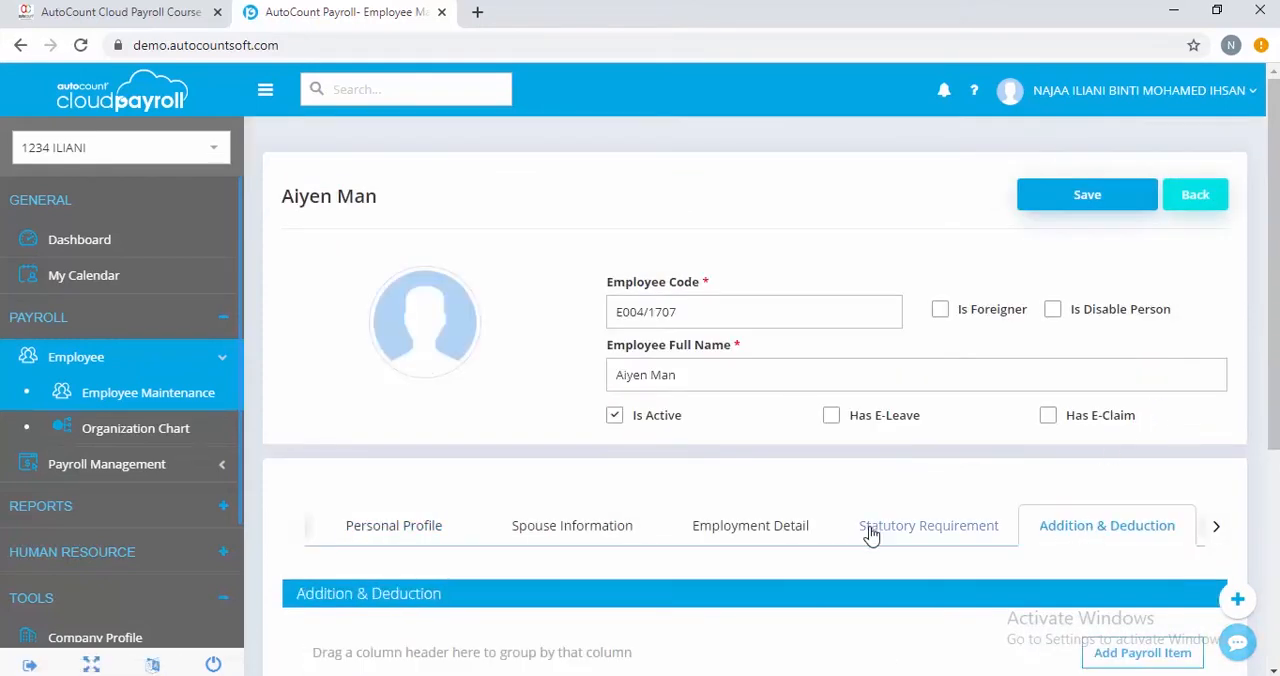
scroll(797, 626, "down", 2)
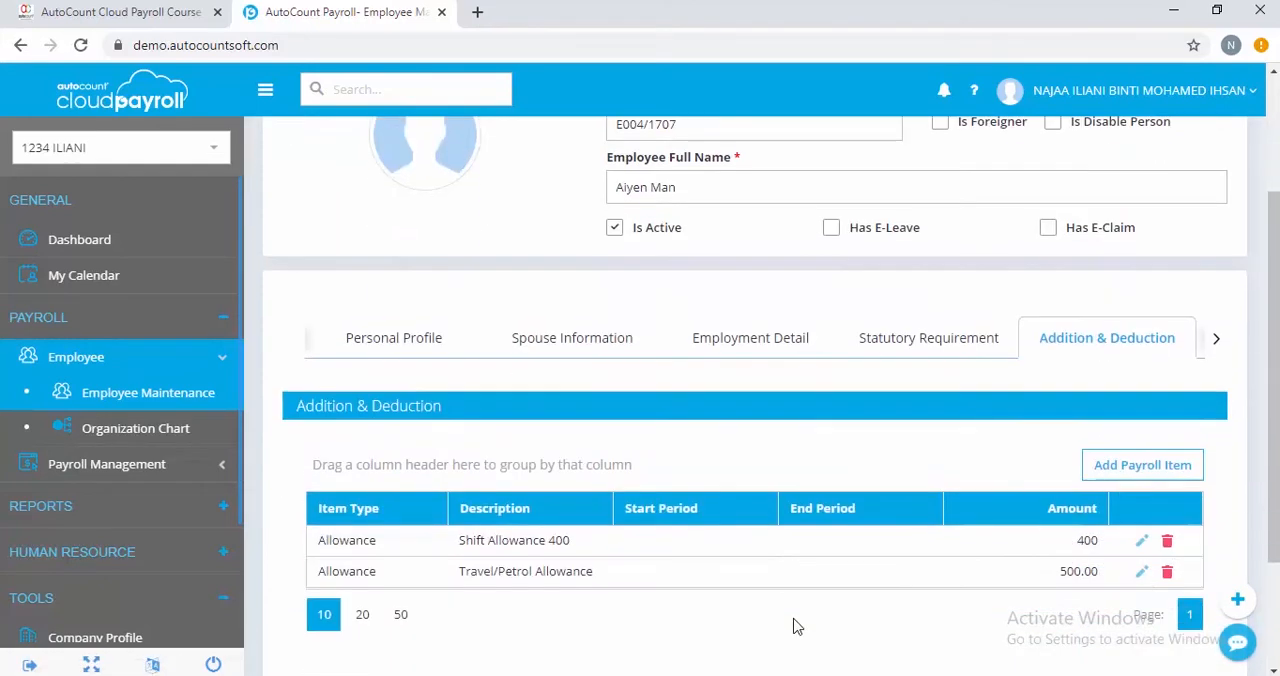
Add the ATTENDANCE allowance to the employee's payroll items and save the employee record
left_click(1125, 476)
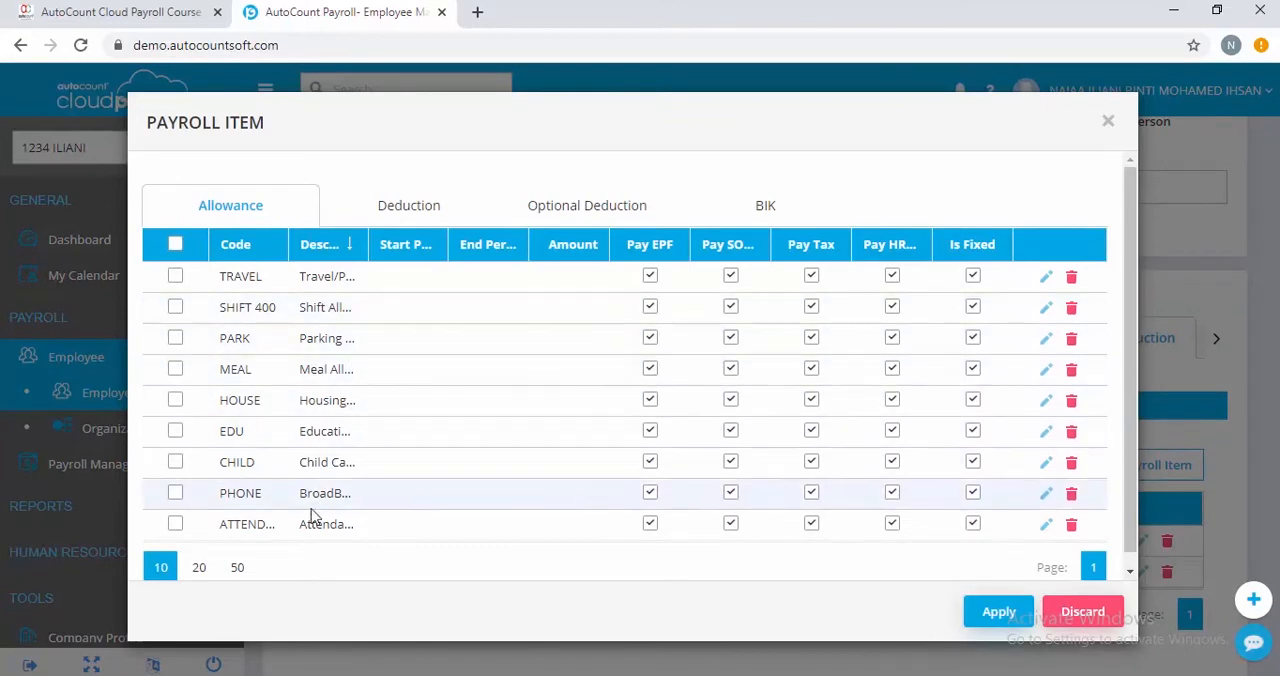
left_click(176, 526)
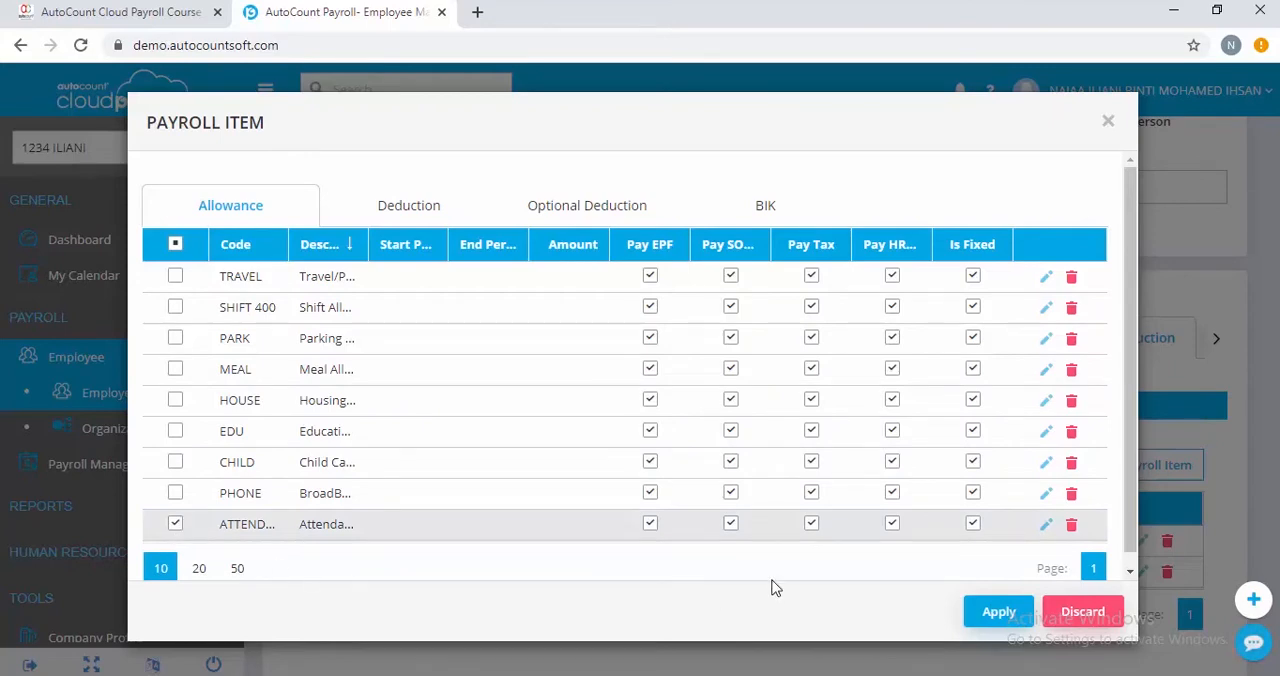
left_click(1013, 612)
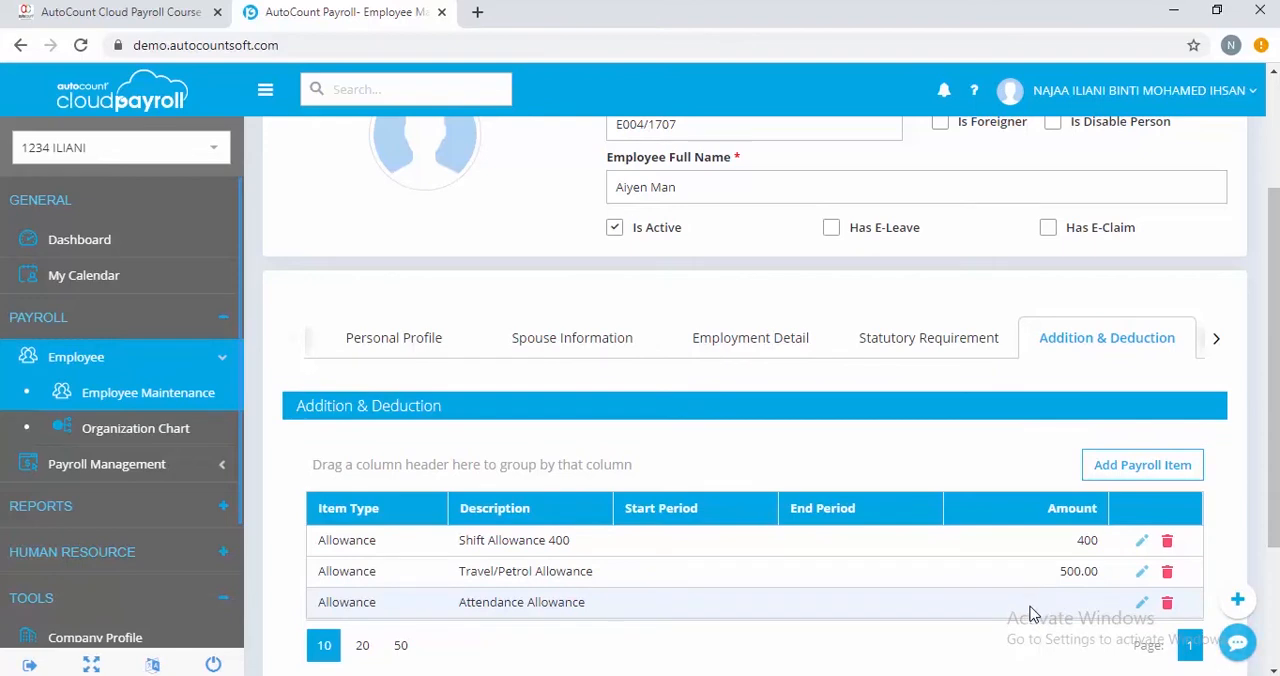
scroll(1025, 610, "down", 2)
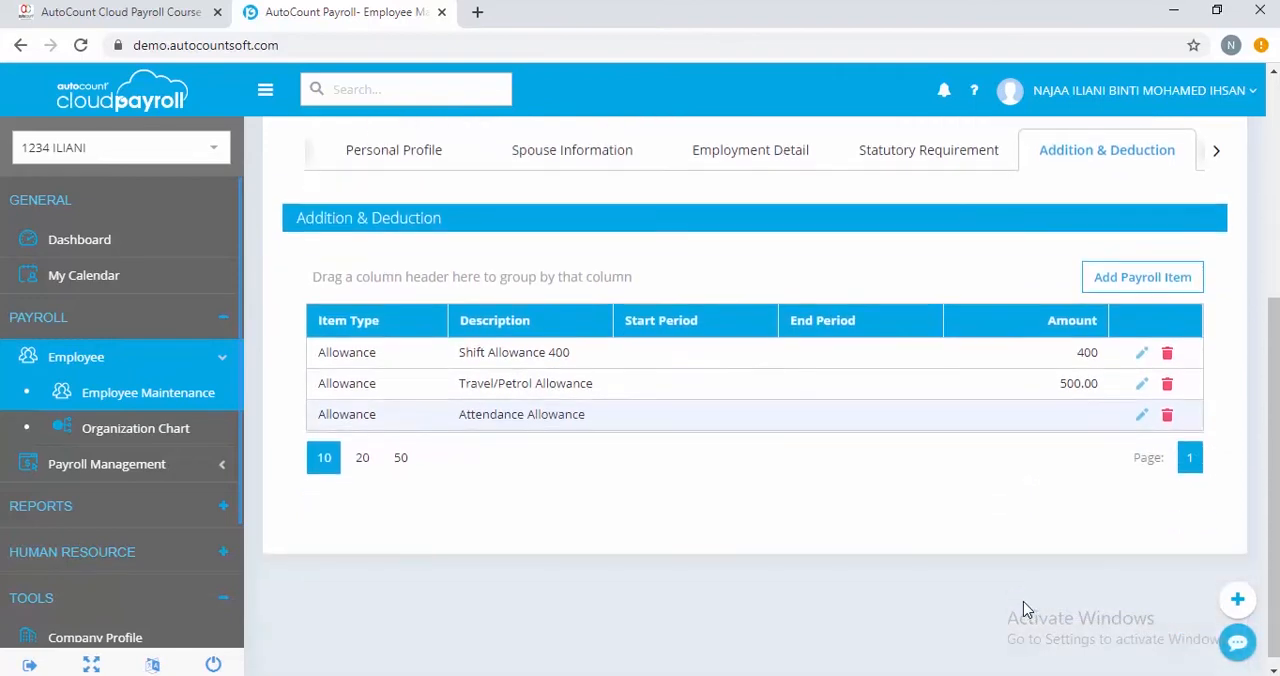
scroll(1025, 610, "up", 4)
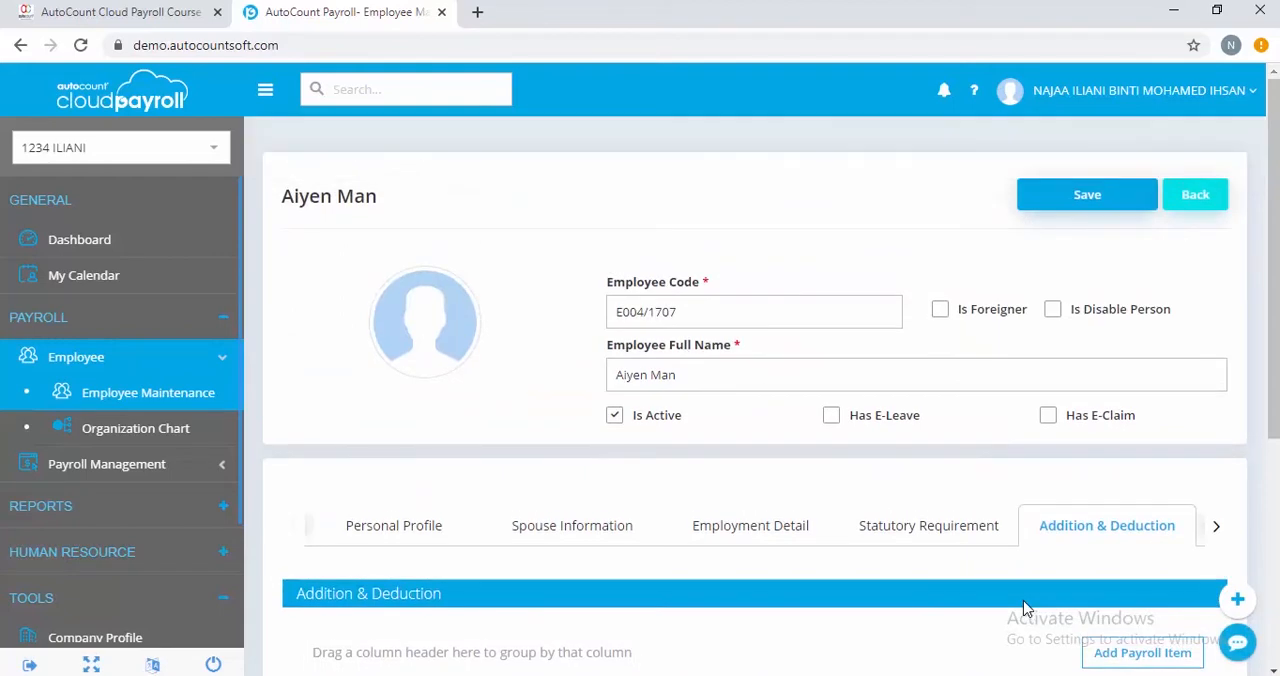
left_click(1071, 199)
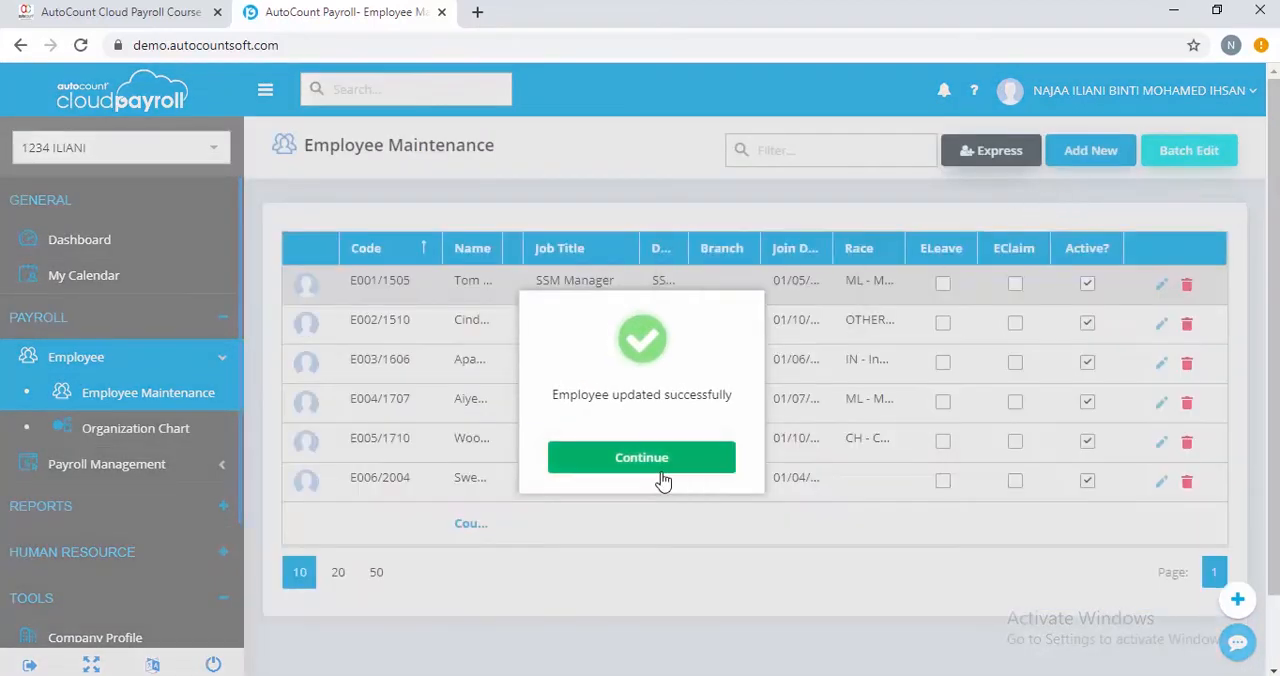
left_click(660, 470)
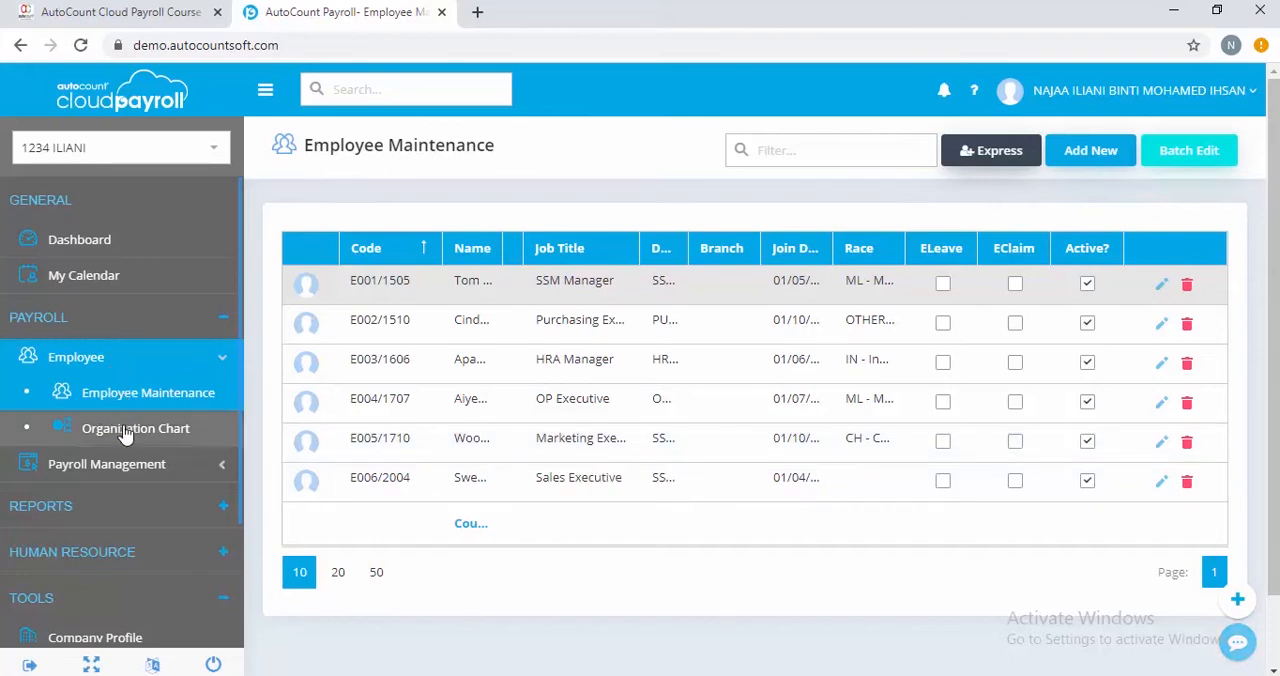
Open the April 2020 Month End / Second Half payroll process and show its employee detail
left_click(128, 463)
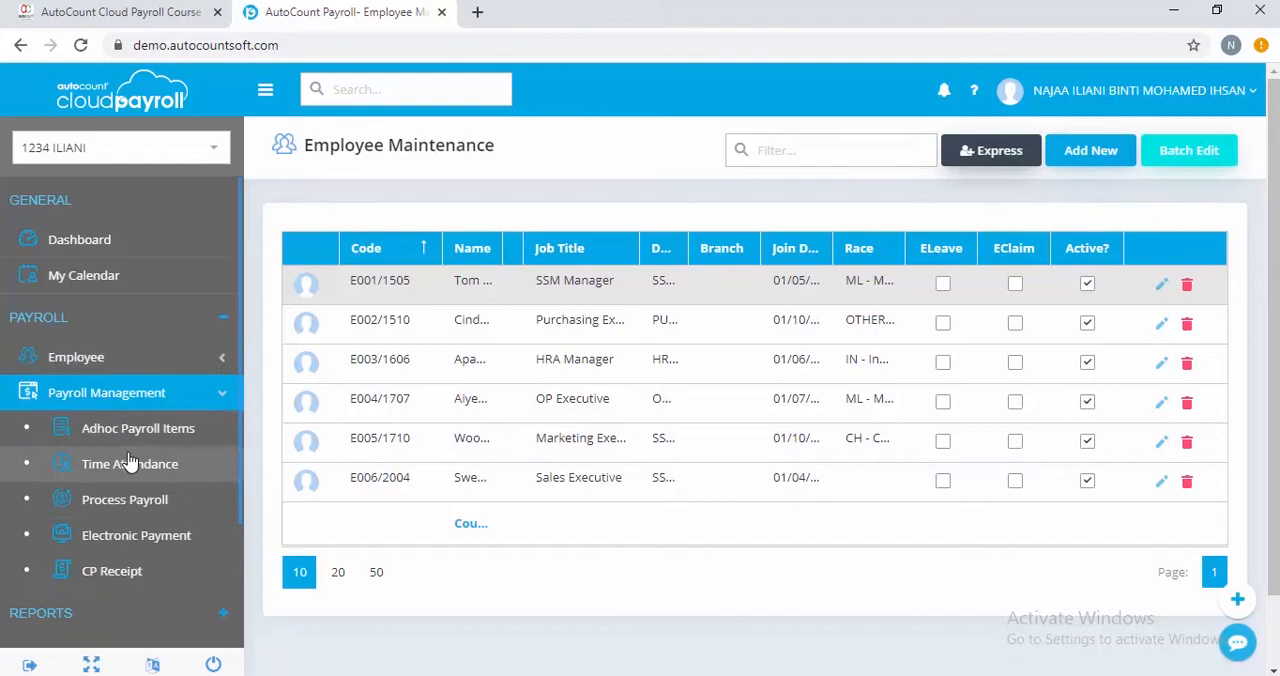
left_click(118, 502)
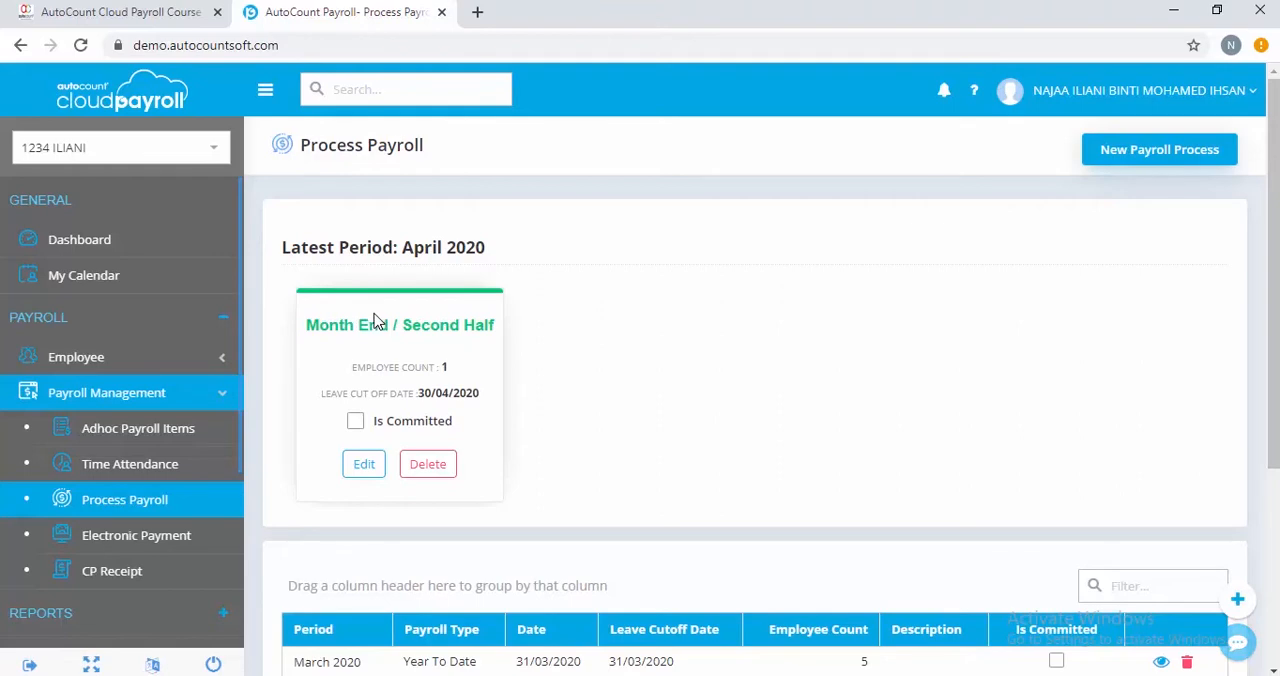
left_click(362, 466)
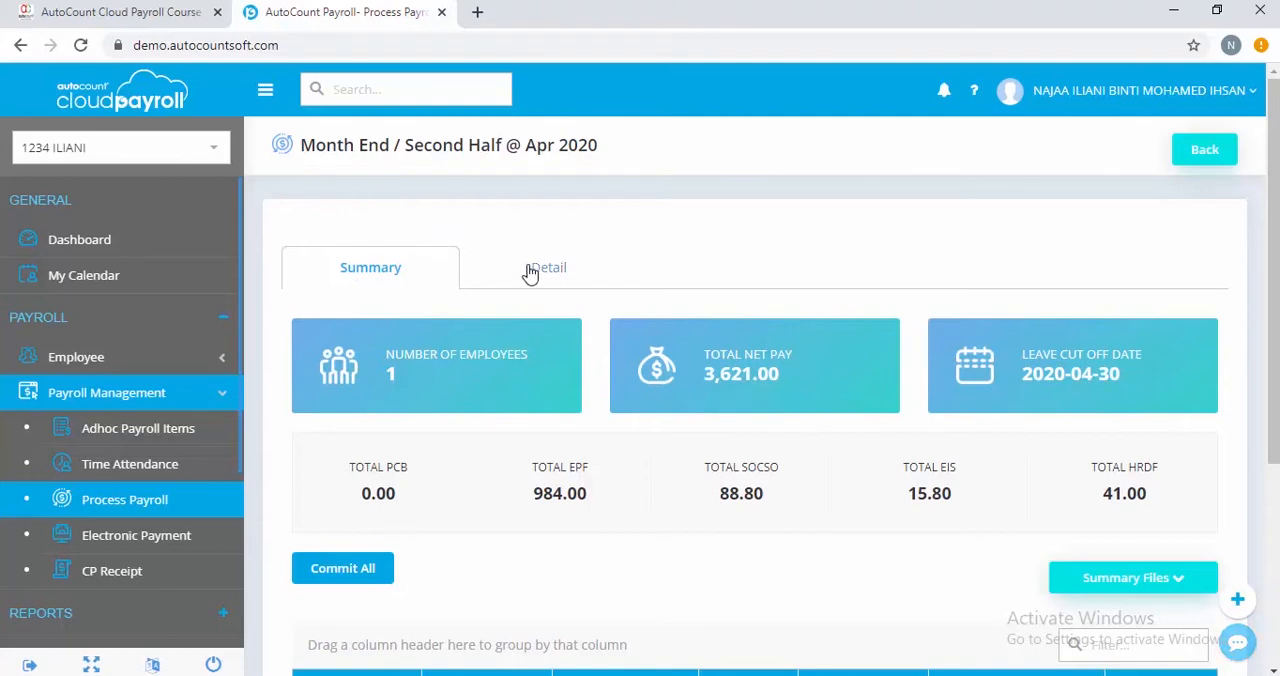
left_click(482, 284)
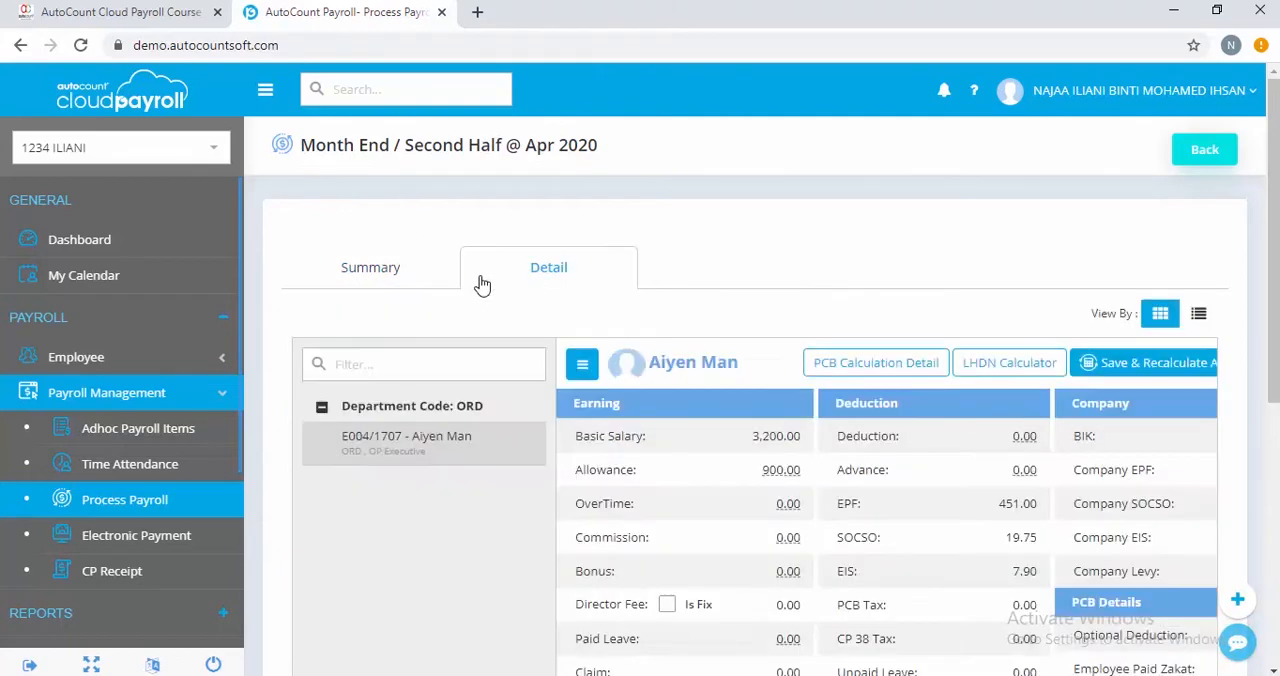
Add an ATTENDANCE allowance row of 200 to the employee's allowance breakdown for this payroll
left_click(770, 481)
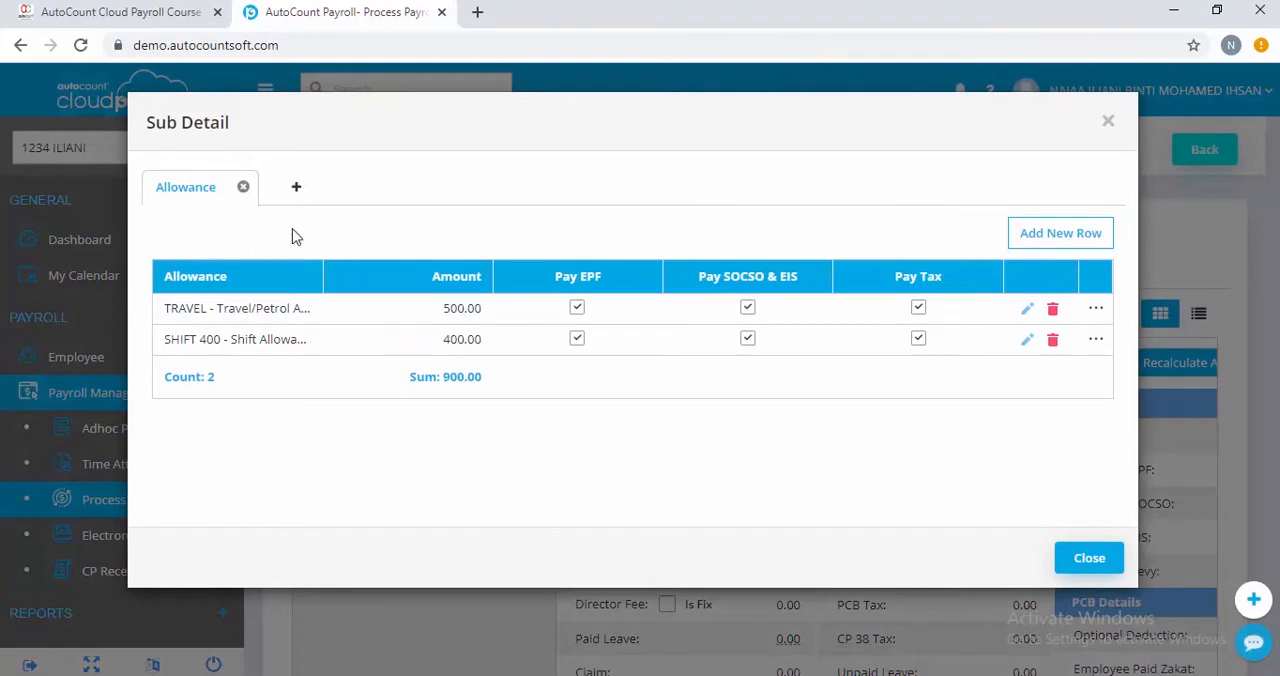
left_click(1041, 240)
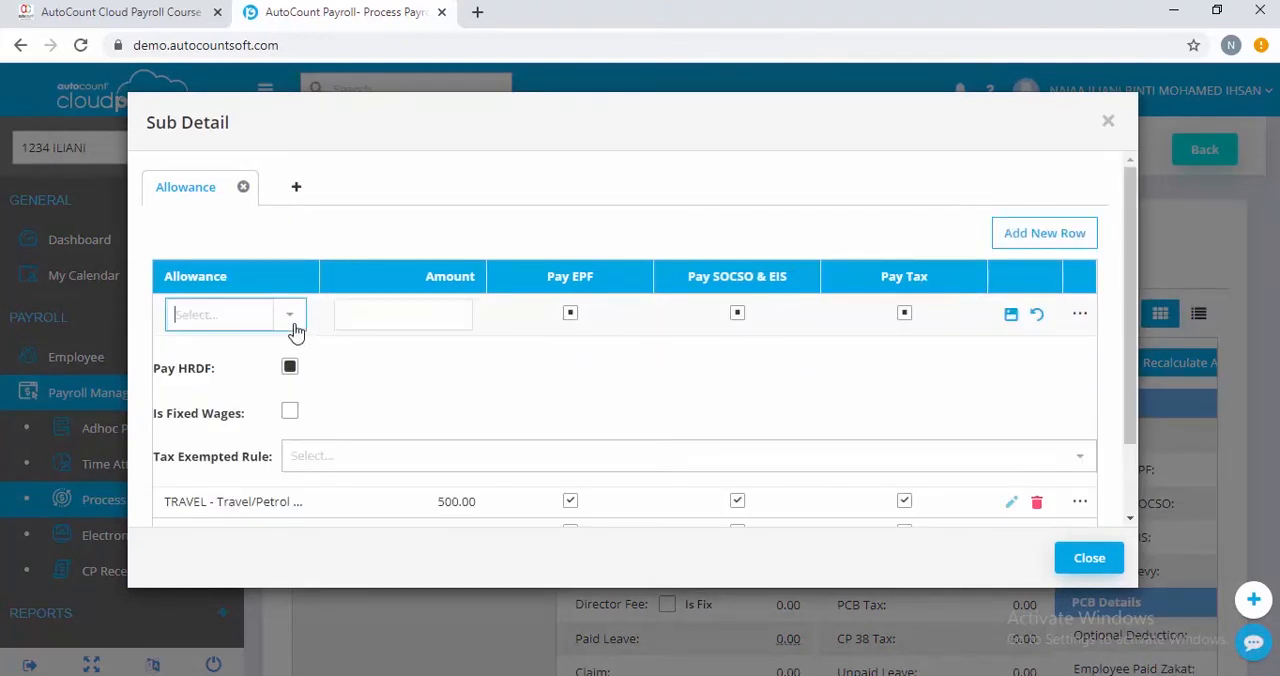
left_click(290, 316)
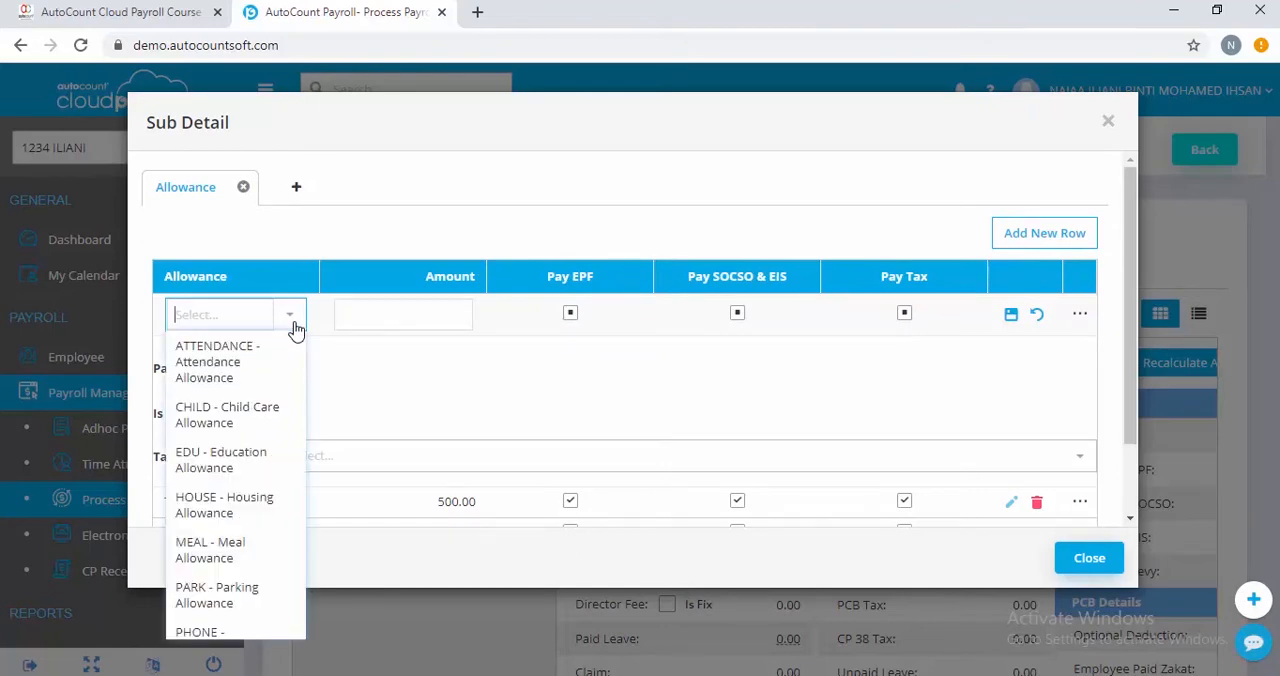
left_click(228, 365)
left_click(436, 320)
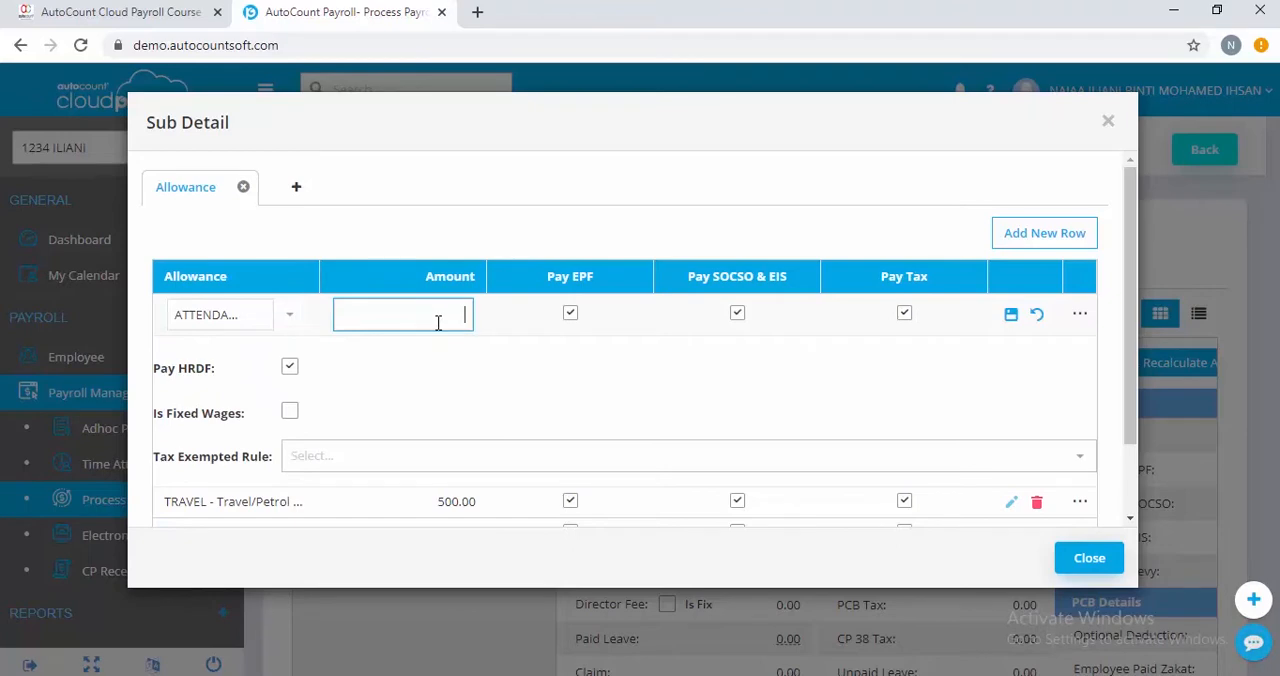
type("200")
left_click(1013, 316)
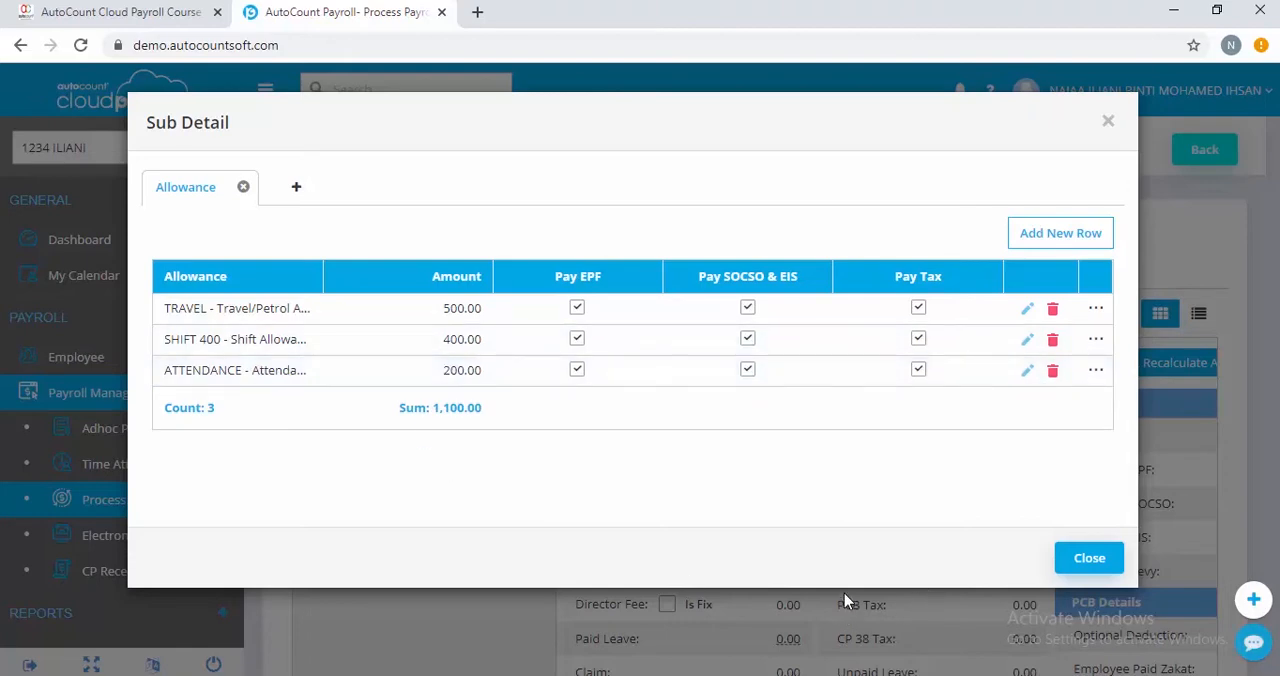
left_click(1090, 560)
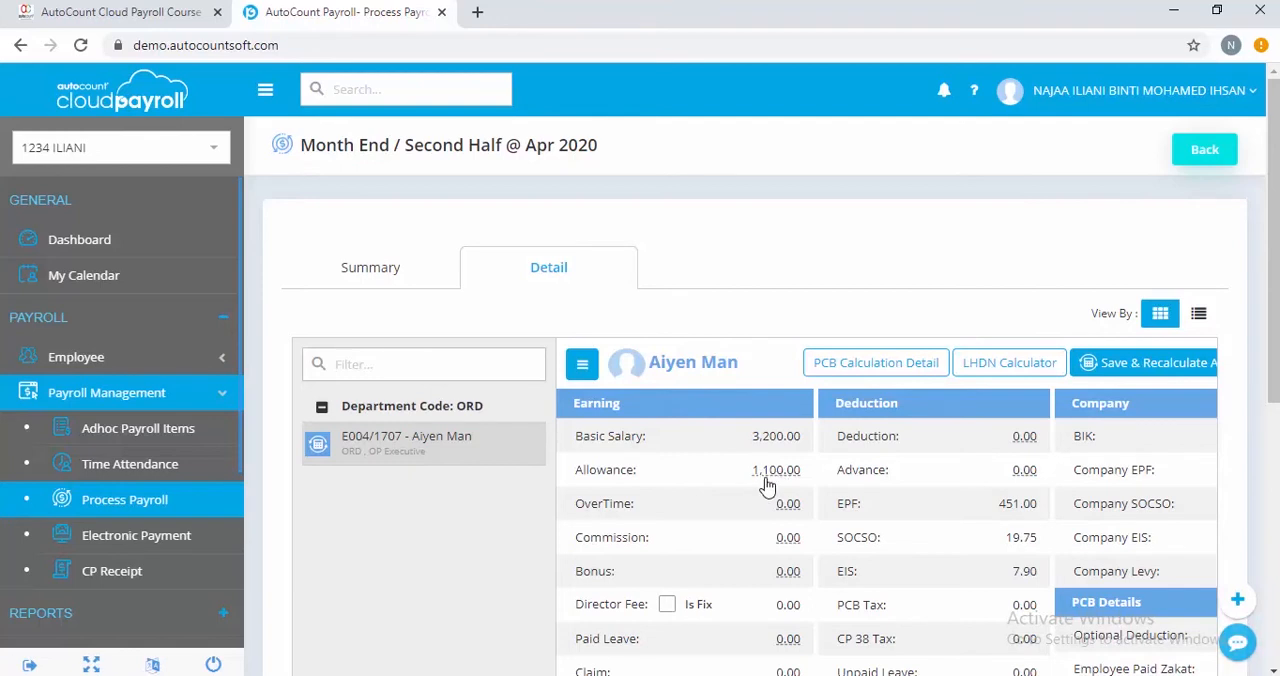
Save and recalculate the April 2020 Month End / Second Half payroll for all affected employees
scroll(971, 452, "down", 1)
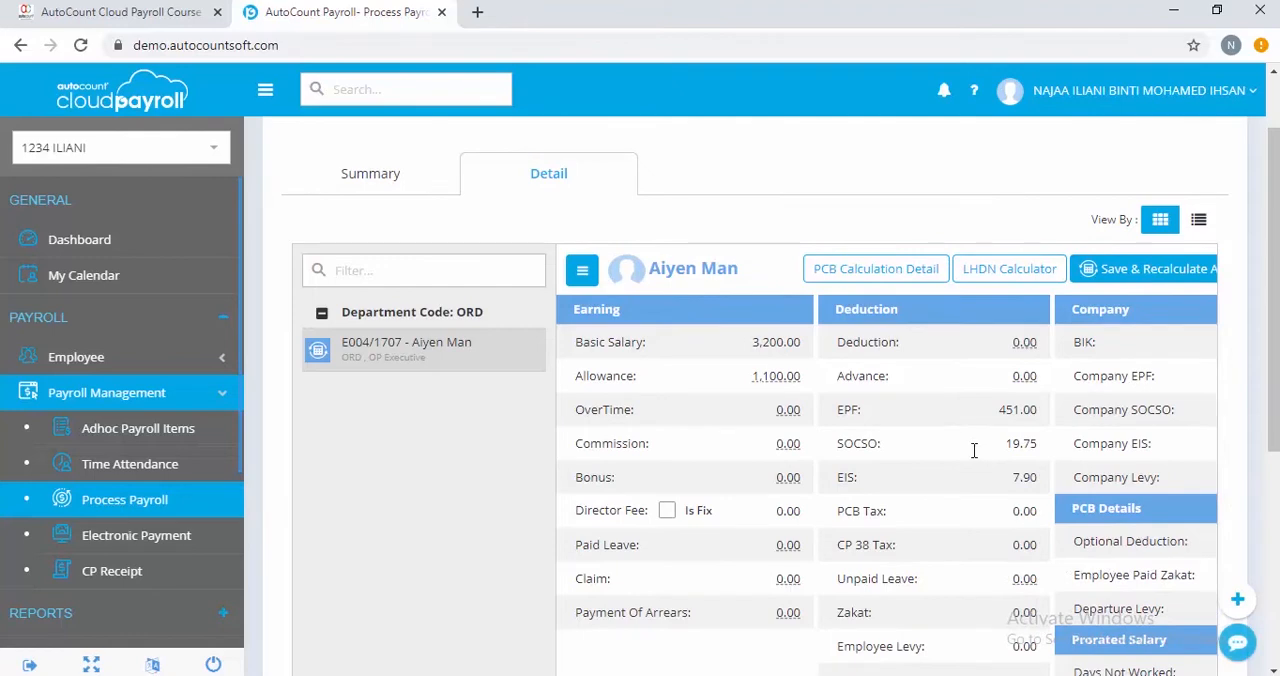
scroll(973, 451, "down", 2)
scroll(970, 450, "down", 1)
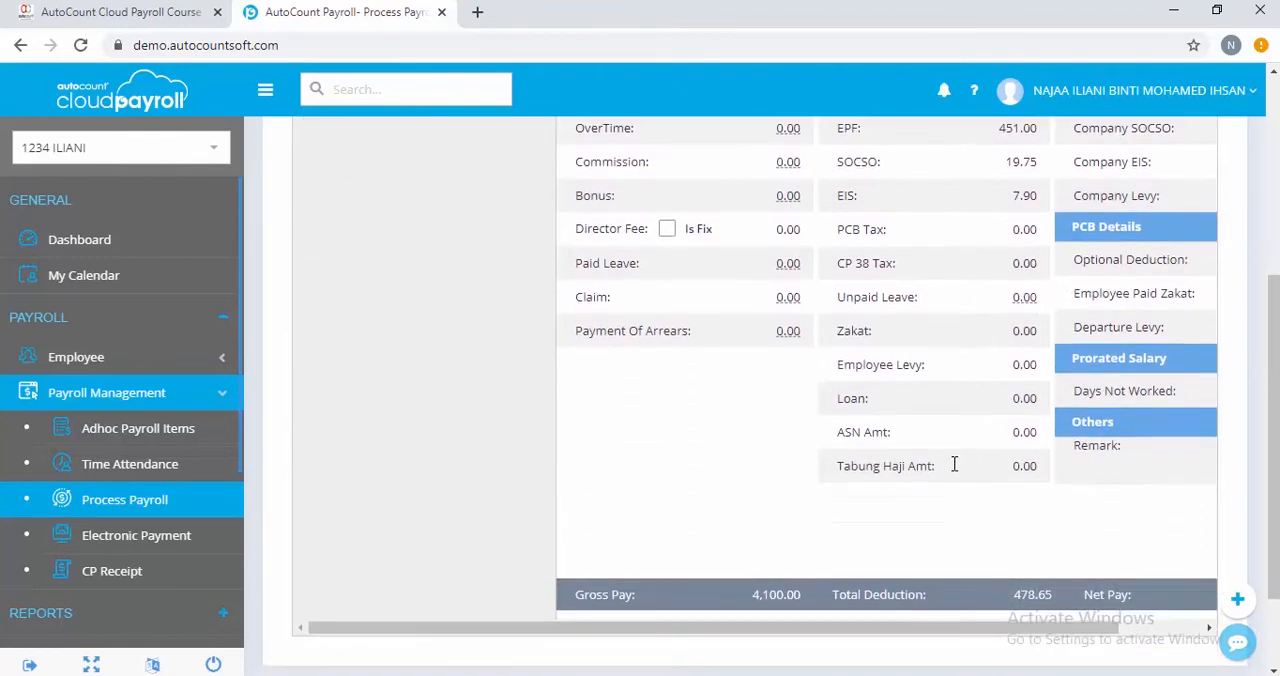
left_click_drag(943, 630, 1022, 637)
scroll(1009, 452, "up", 4)
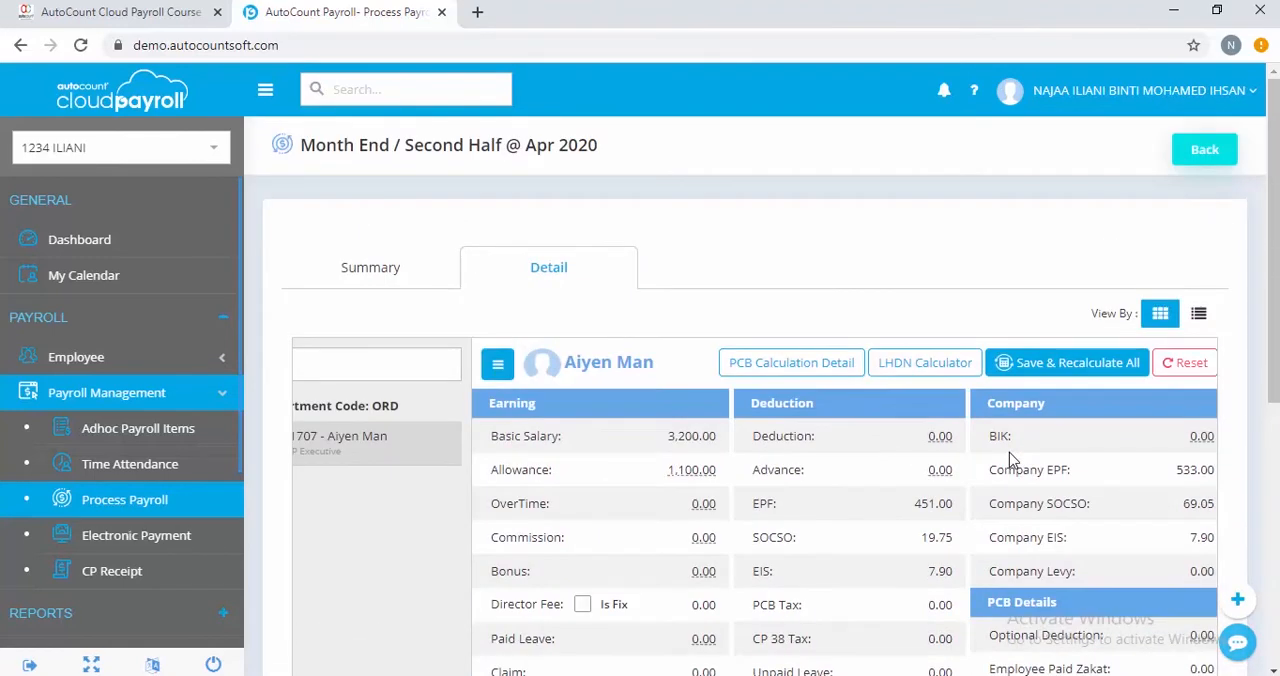
left_click(1062, 362)
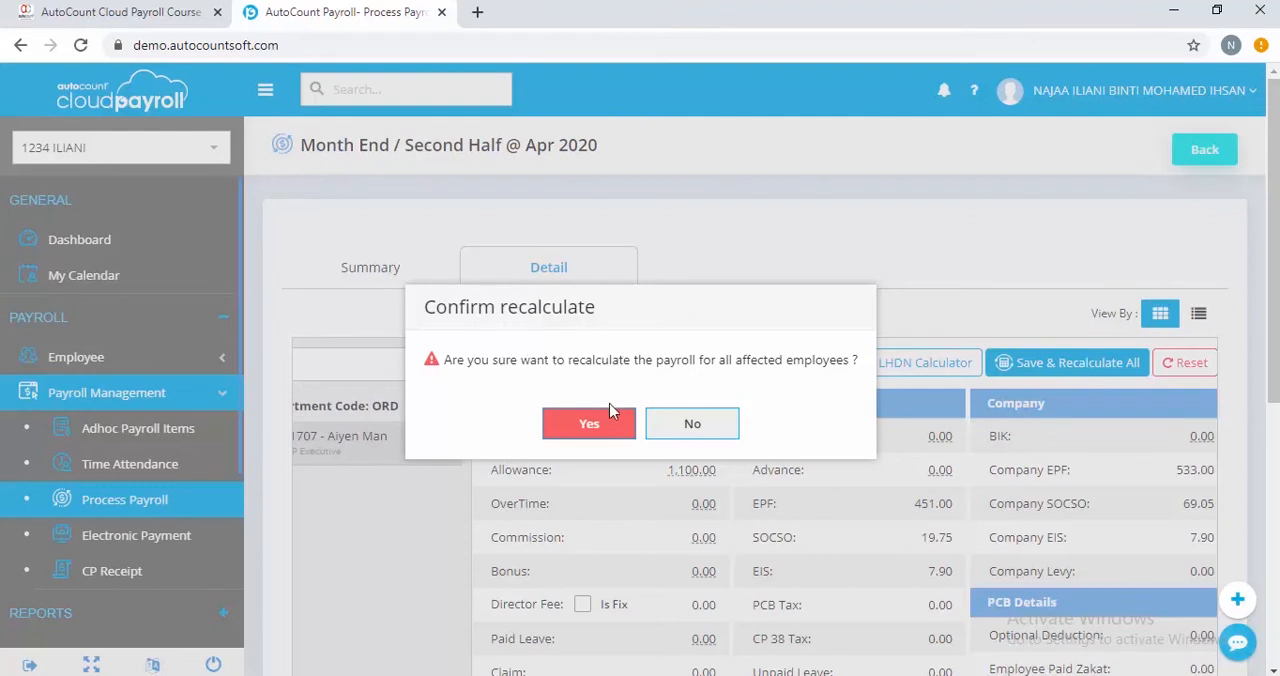
left_click(589, 424)
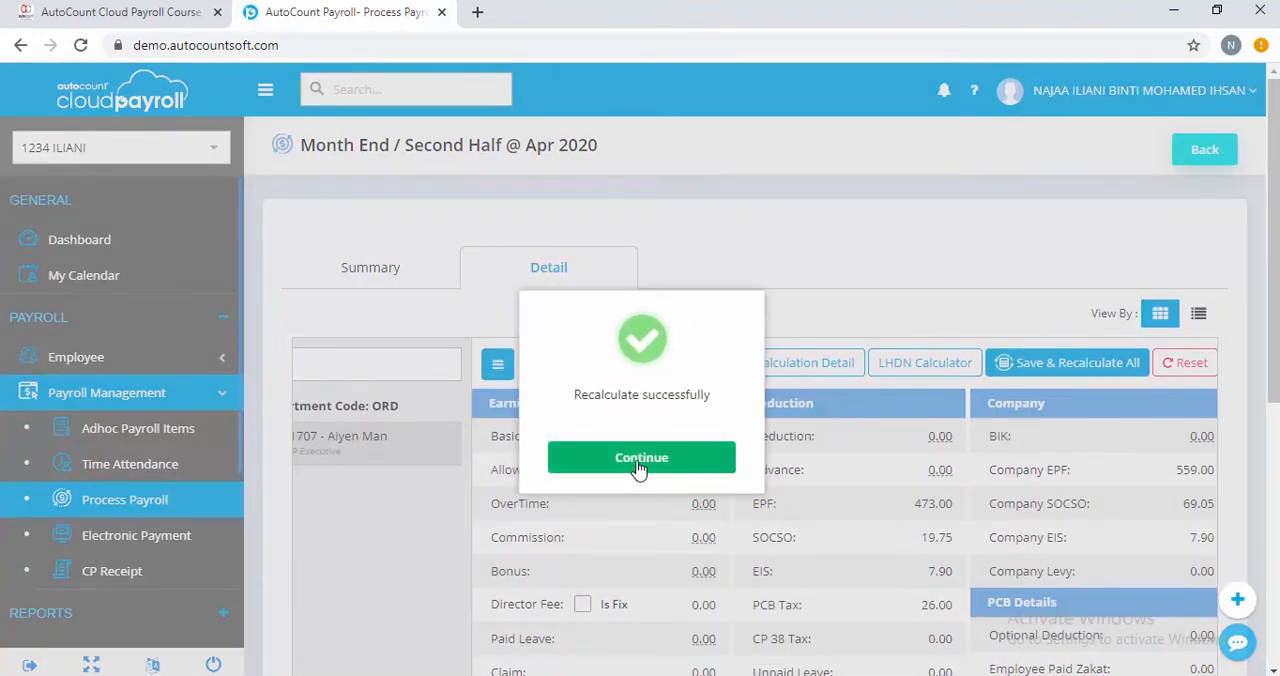
left_click(640, 468)
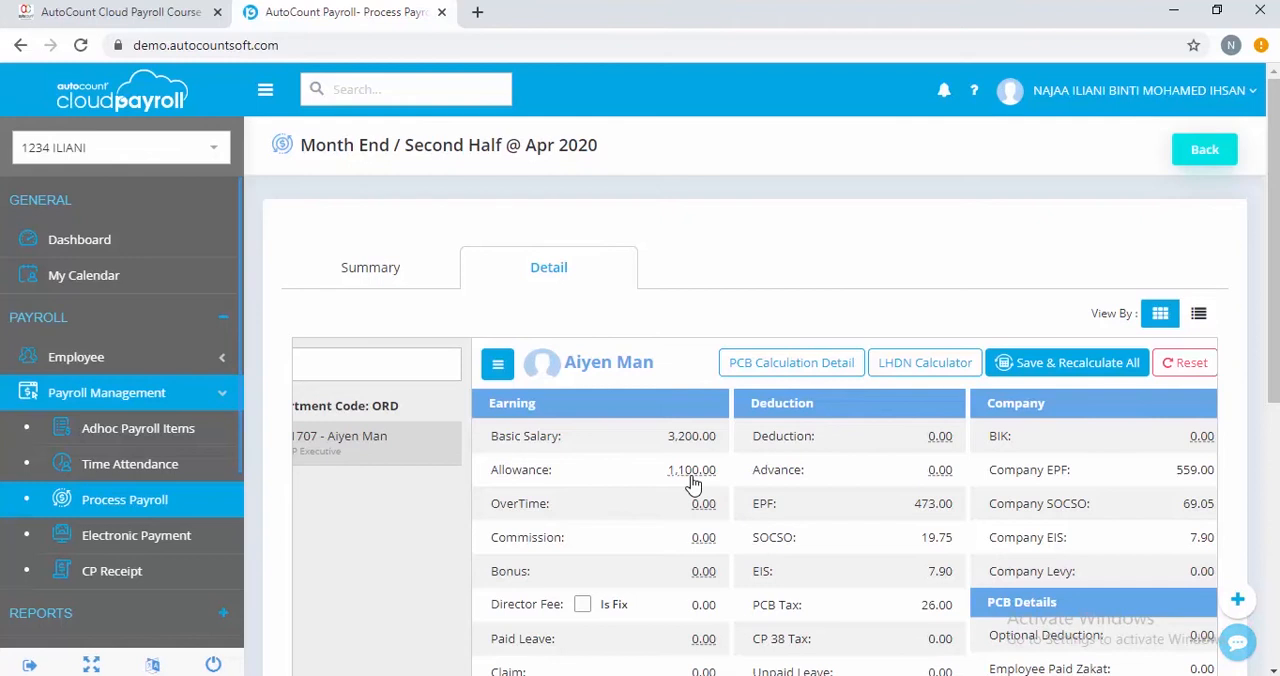
Reset the OP Executive's April 2020 payroll to discard the manually added allowance
left_click(1180, 368)
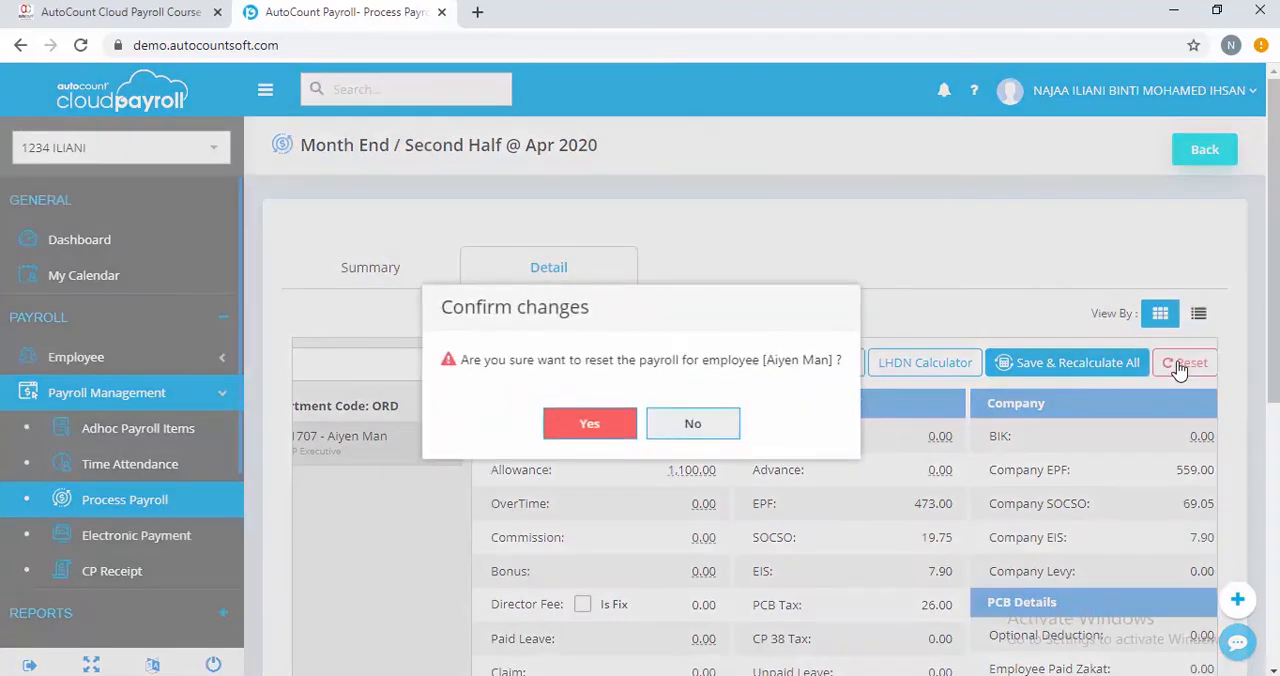
left_click(585, 425)
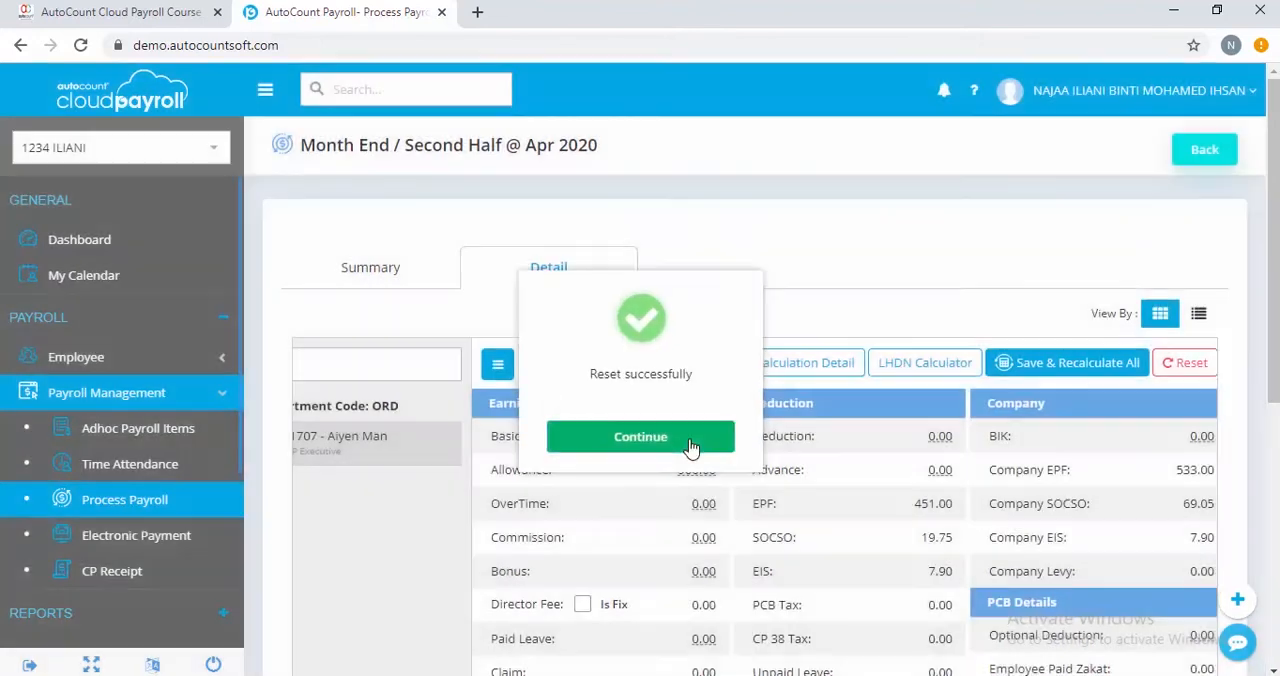
left_click(690, 440)
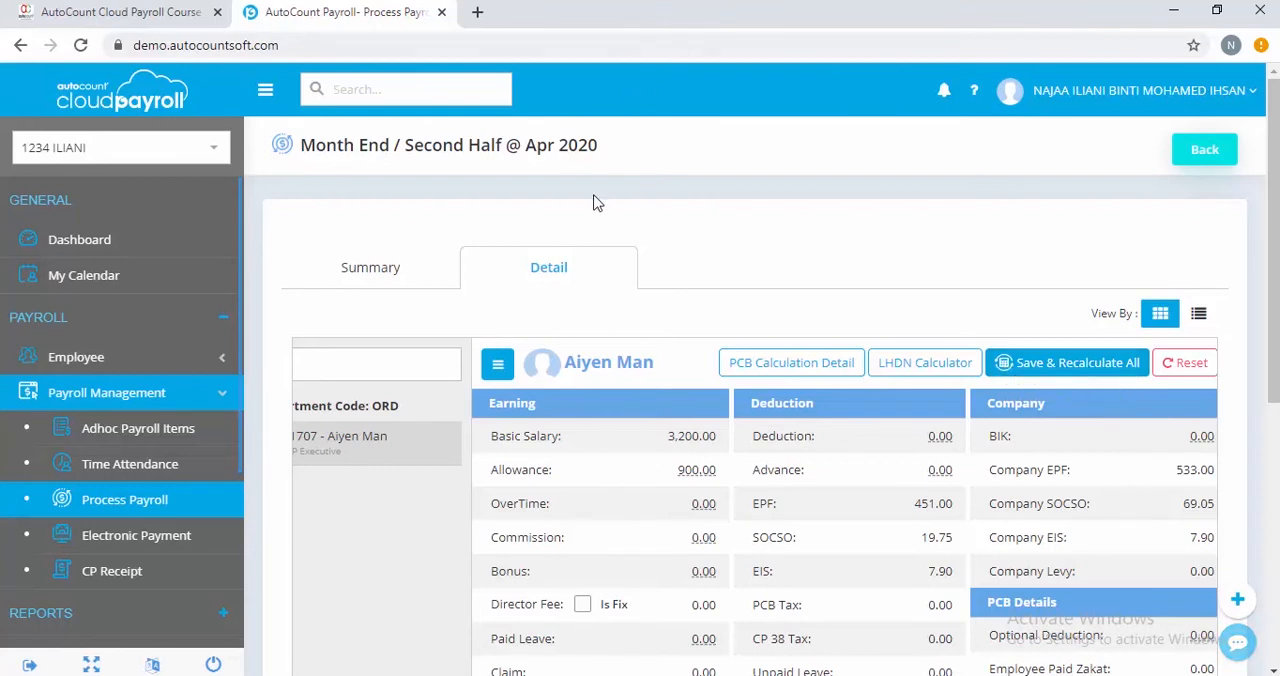
Open the Adhoc Payroll Items for April 2020 and select only the OP Executive, E004/1707
left_click(137, 430)
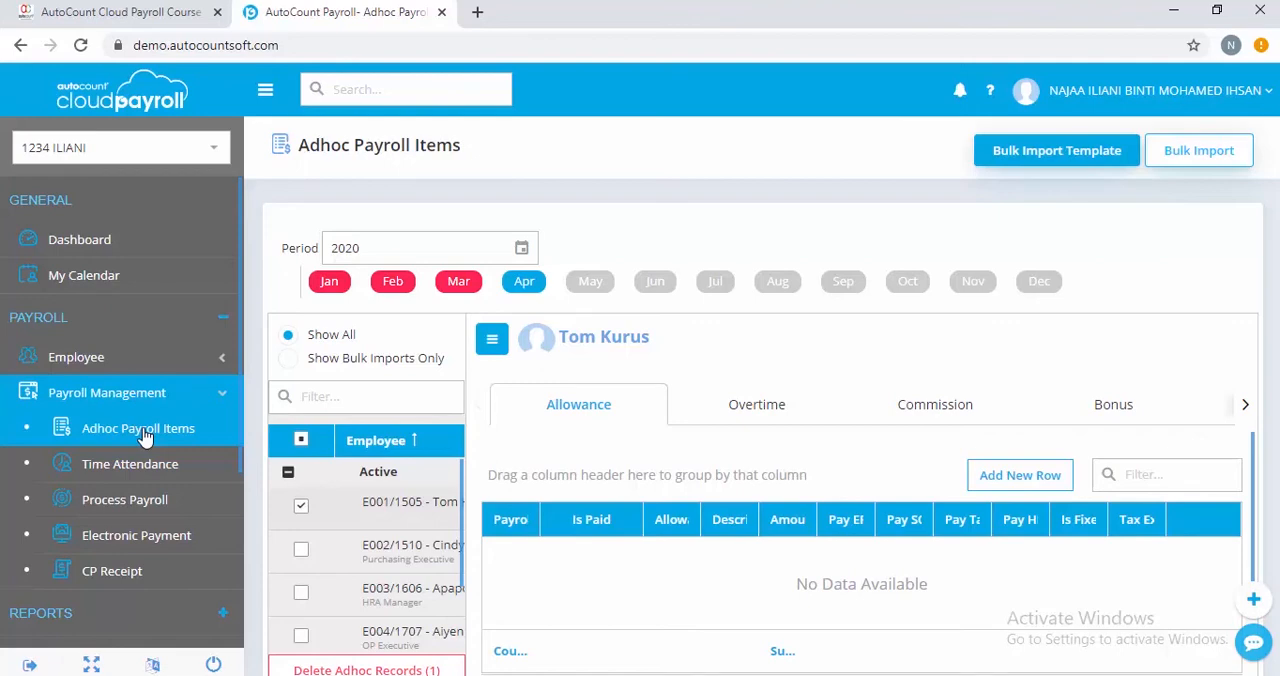
left_click(143, 432)
left_click(301, 506)
scroll(466, 566, "down", 1)
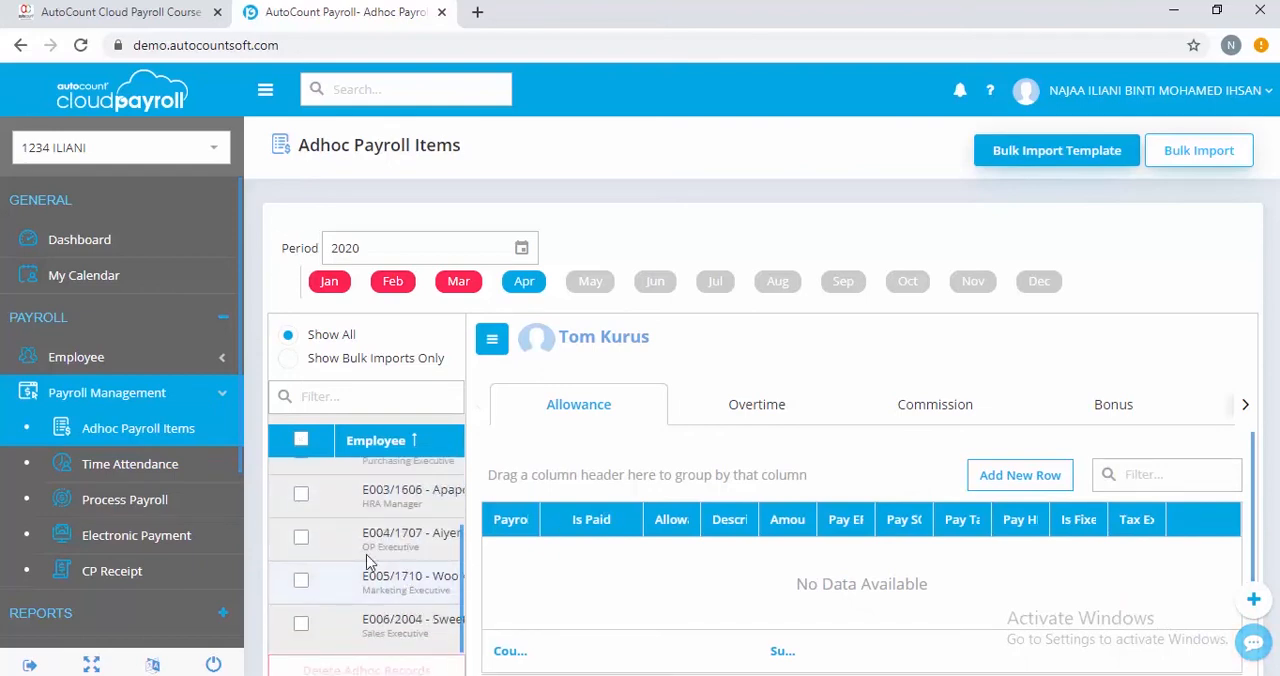
left_click(303, 540)
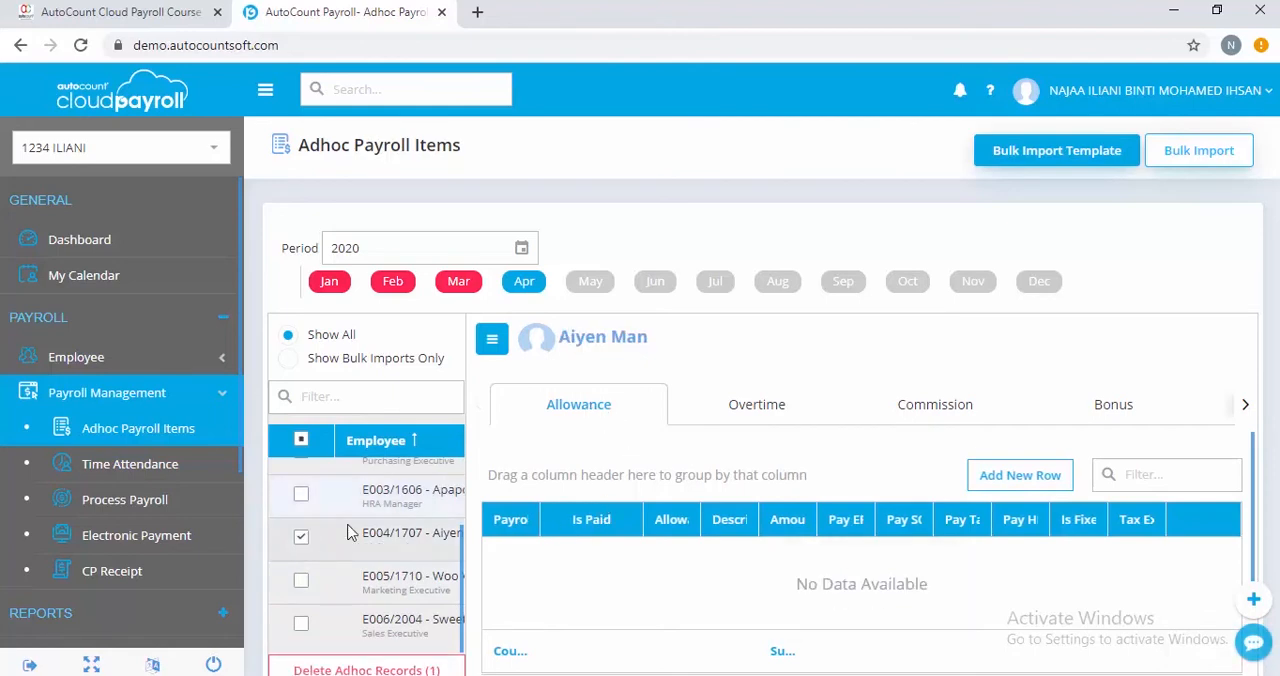
triple_click(595, 355)
Add and save an adhoc ATTENDANCE - Attendance Allowance row of 230 for the Month End / Second Half payroll
left_click(1032, 482)
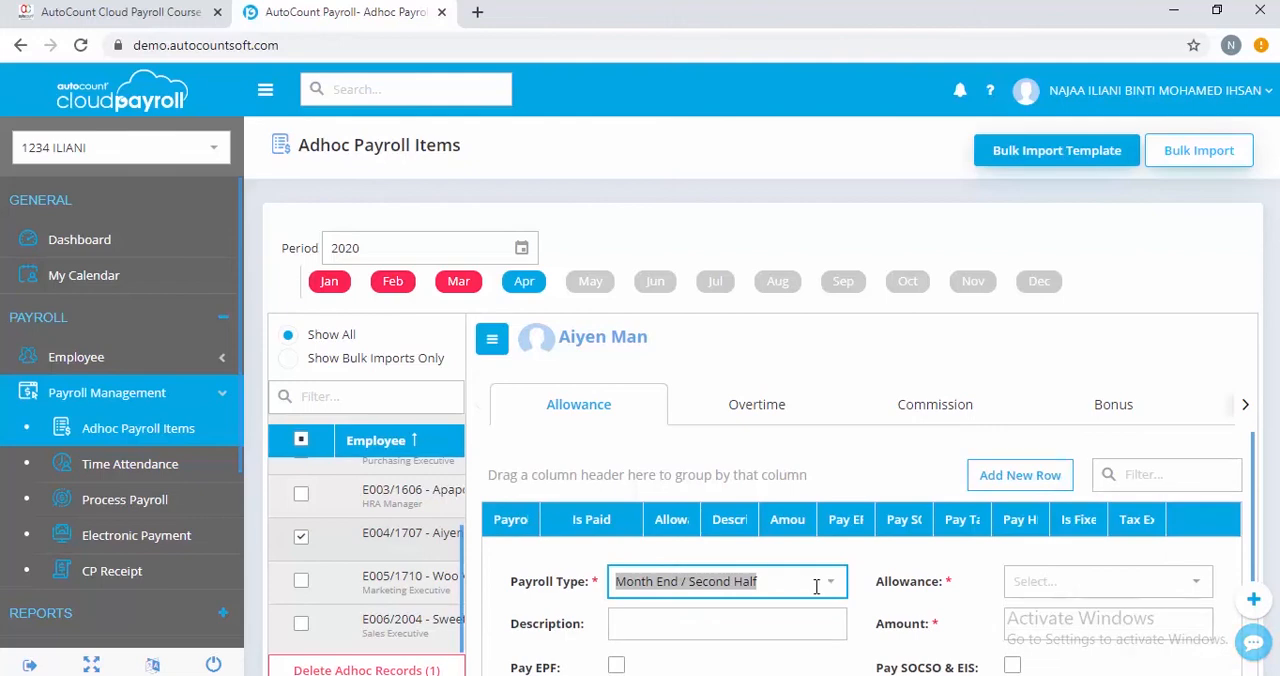
left_click(1070, 581)
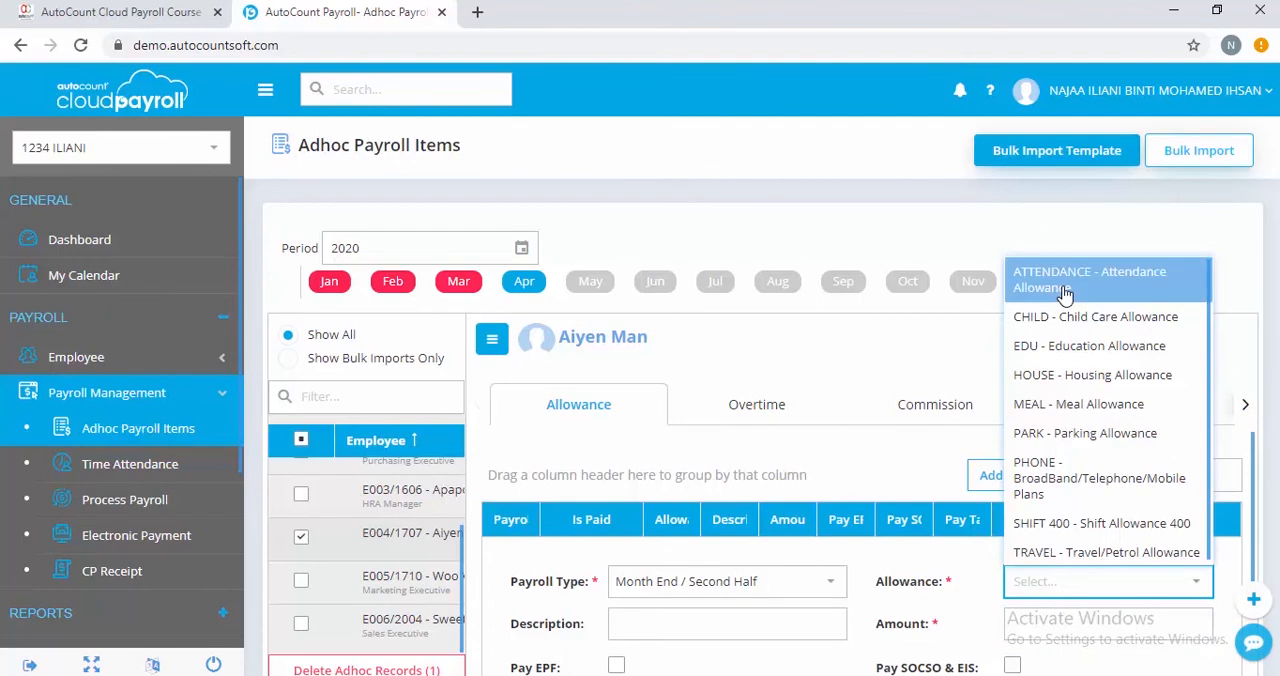
left_click(1065, 285)
scroll(770, 555, "down", 1)
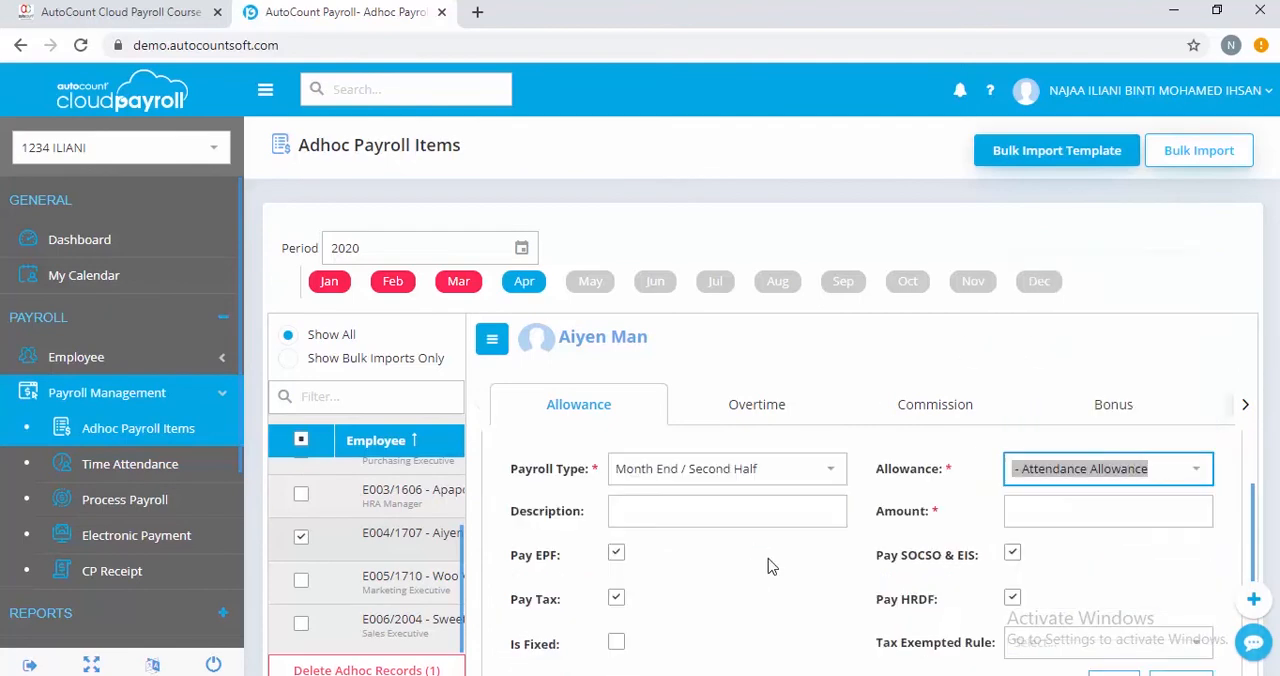
left_click(1059, 515)
type("200")
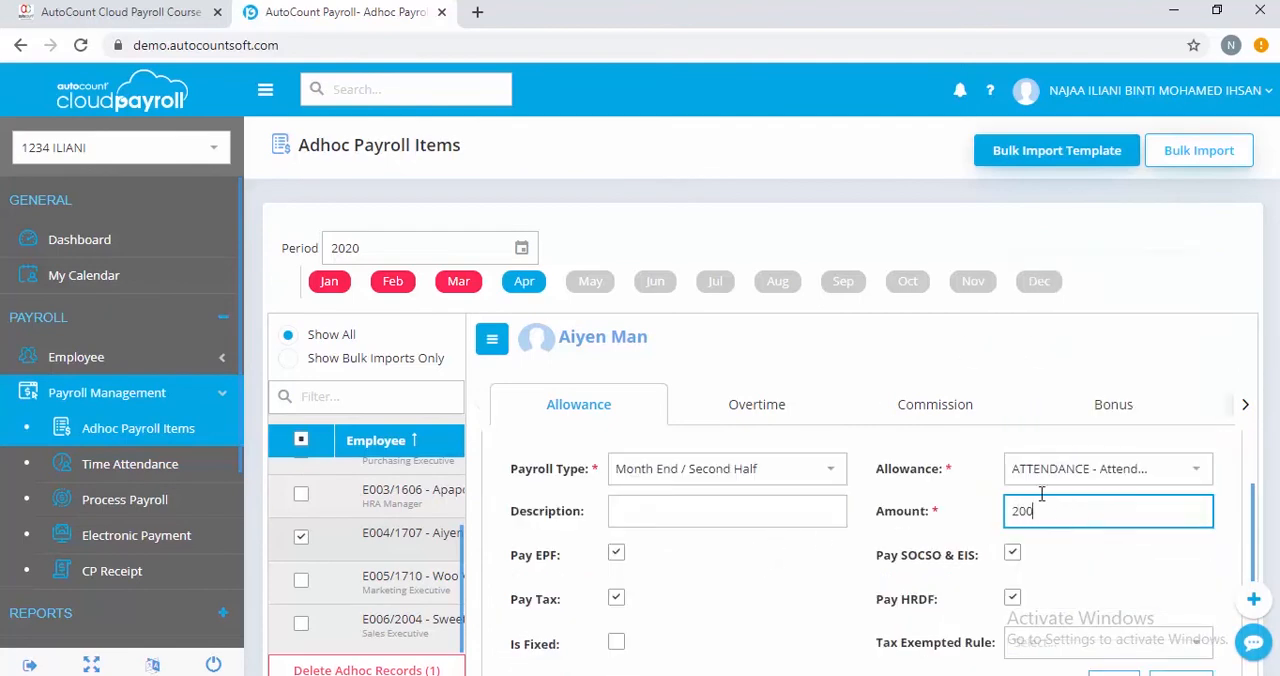
key("BackSpace")
type("3")
type("30")
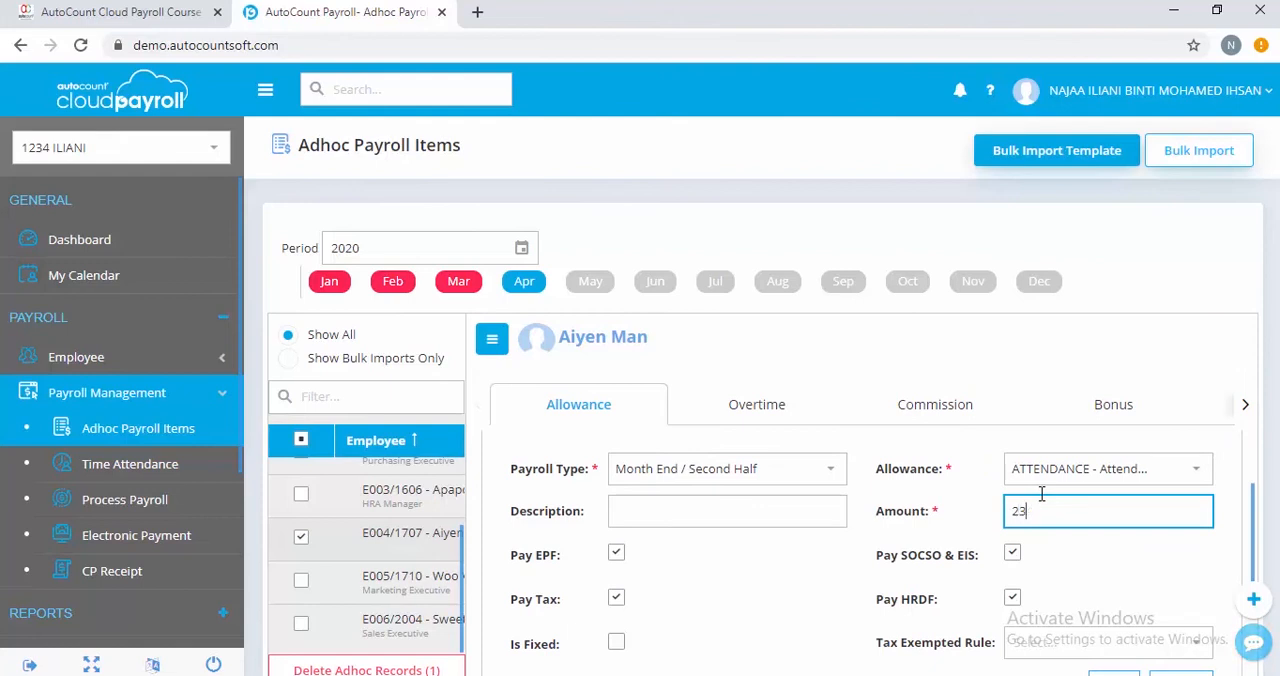
left_click(866, 515)
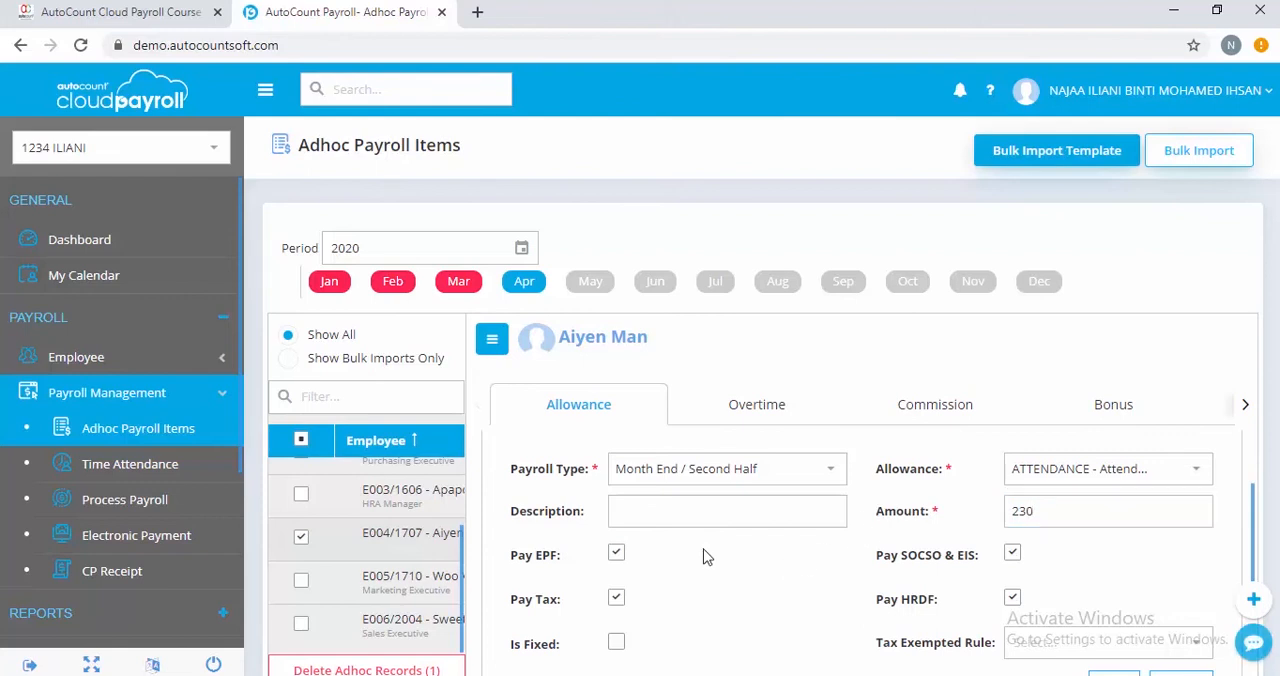
scroll(830, 586, "down", 1)
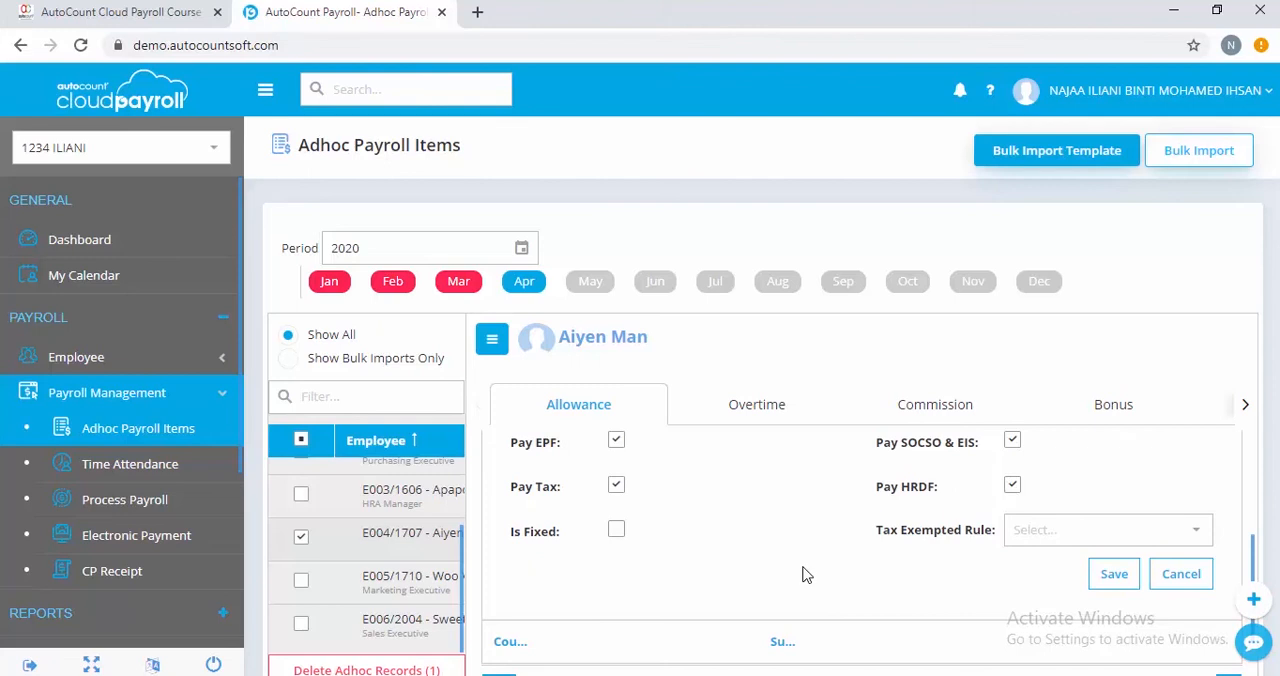
left_click(1112, 577)
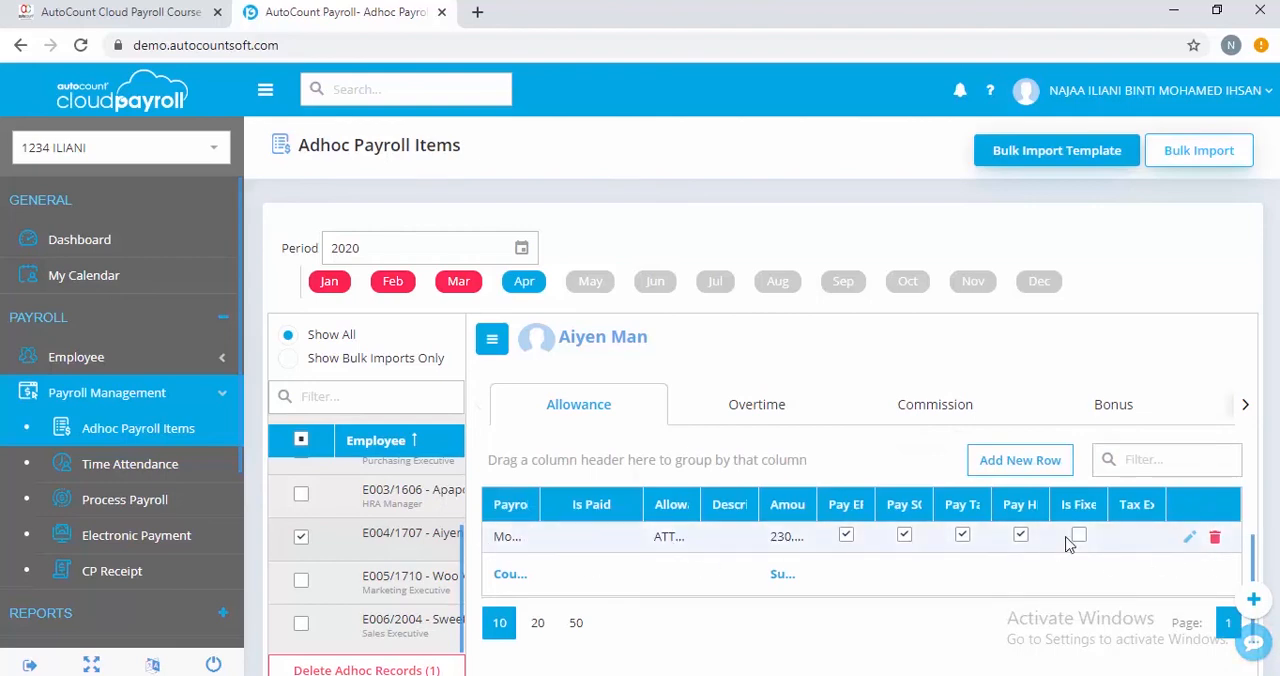
Reopen the April 2020 Month End / Second Half payroll process and show the employee's pay detail down to the totals
left_click(133, 505)
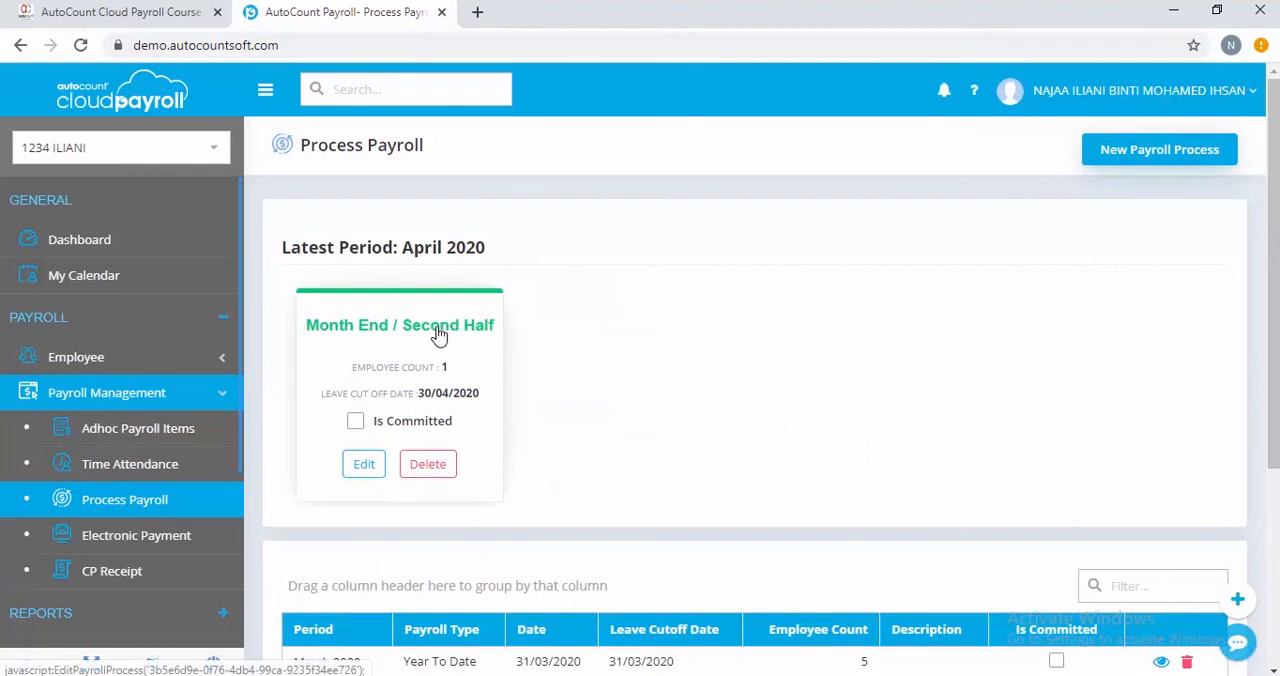
left_click(363, 465)
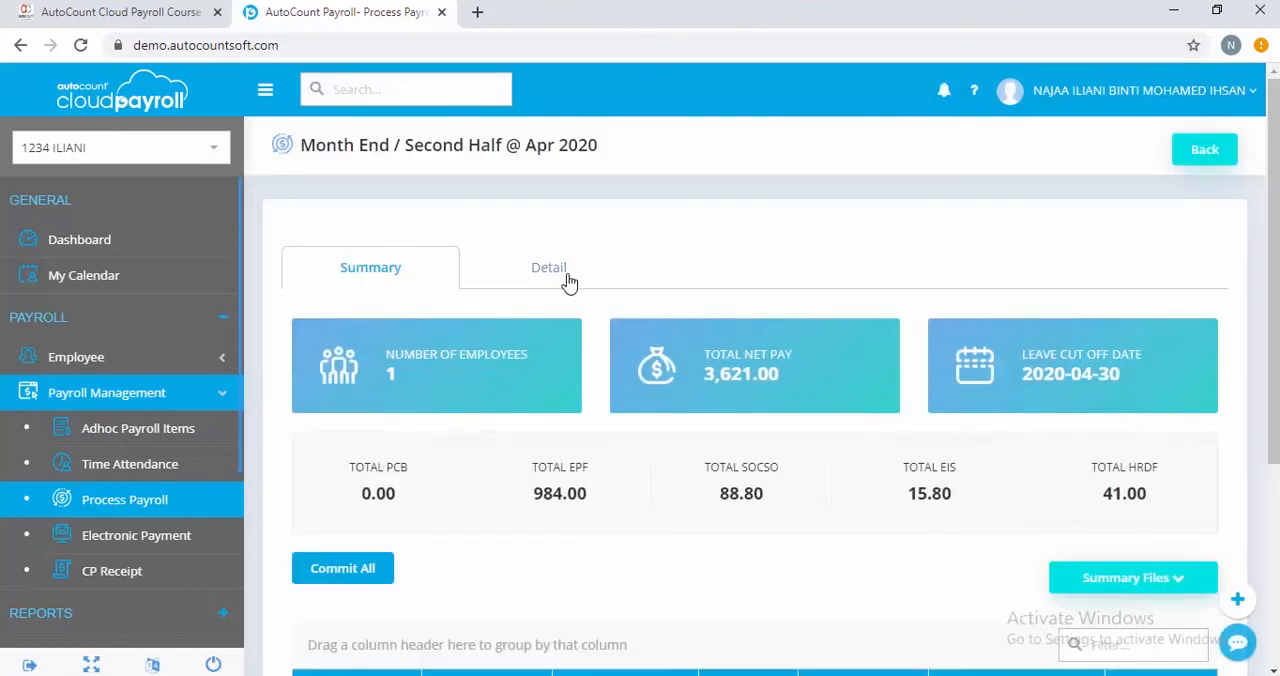
left_click(550, 272)
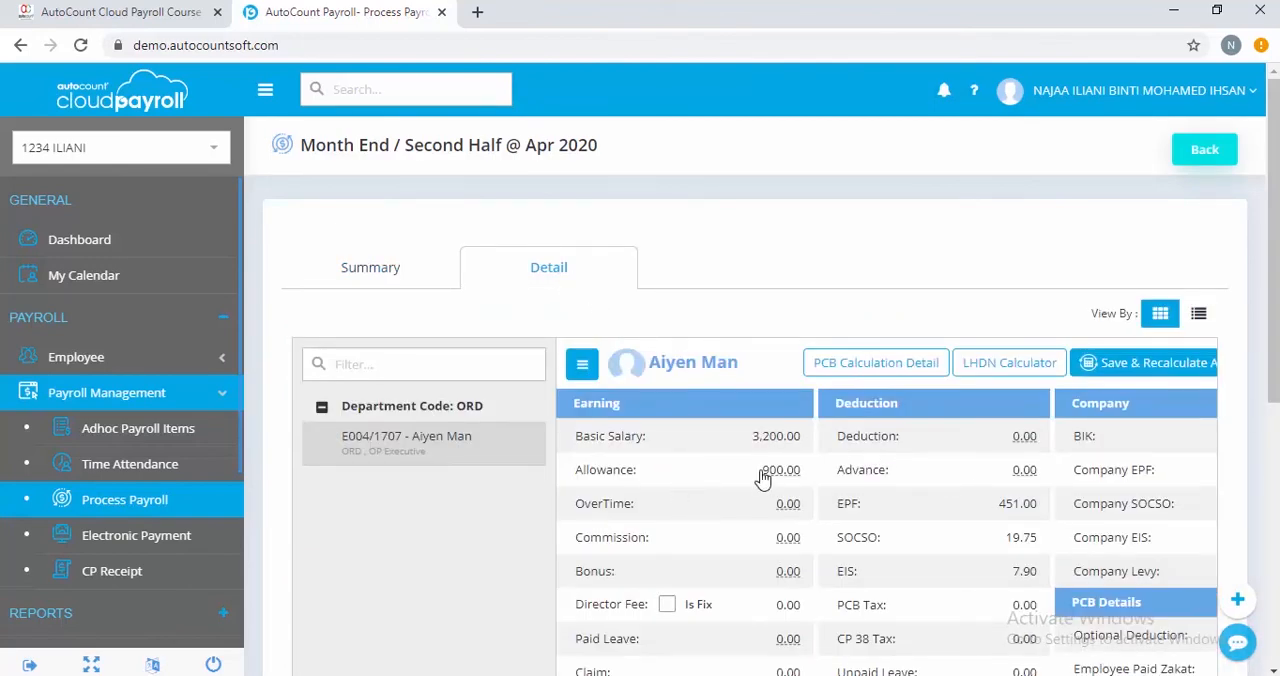
scroll(846, 500, "down", 5)
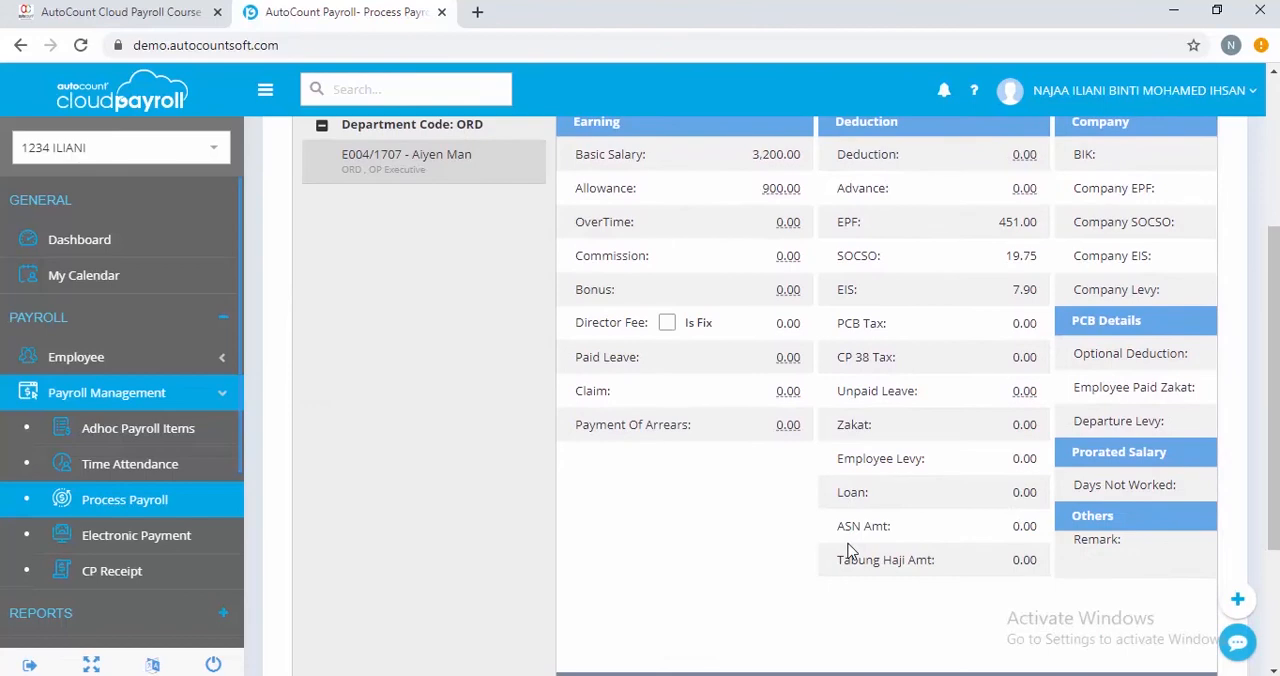
left_click_drag(849, 548, 1054, 548)
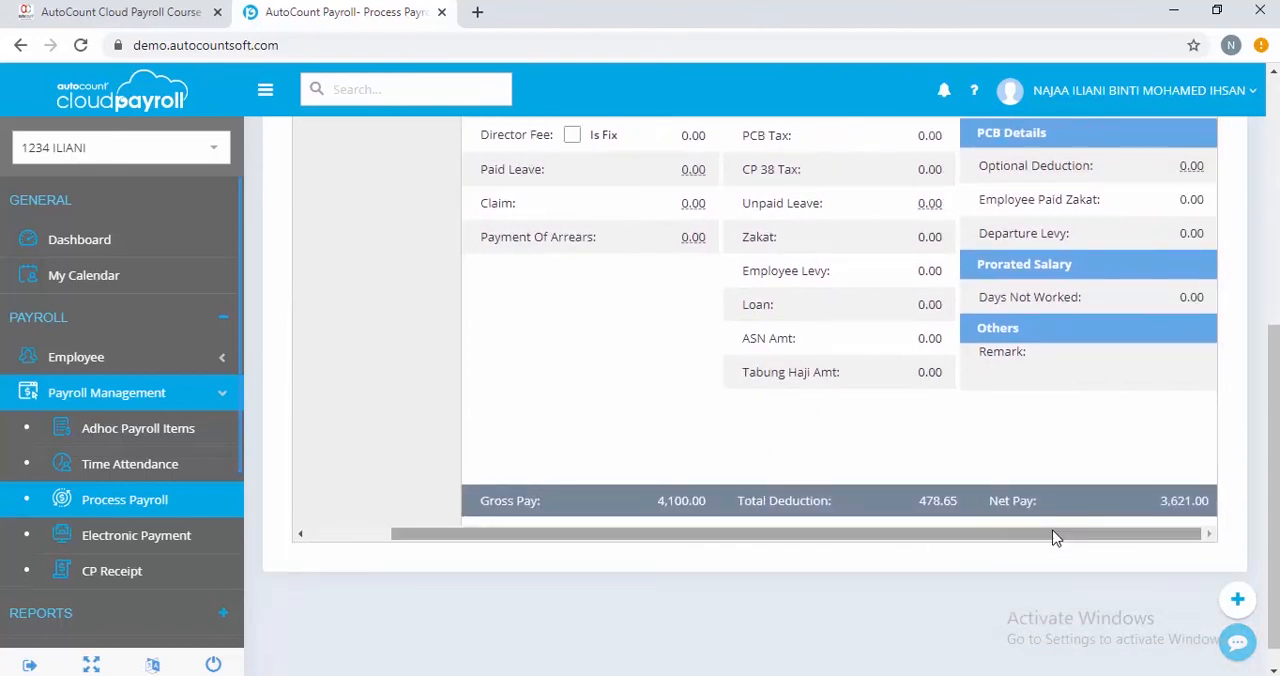
Reset the employee's payroll to pull in the adhoc item, and check the allowance breakdown
scroll(1052, 540, "up", 3)
scroll(1052, 540, "up", 1)
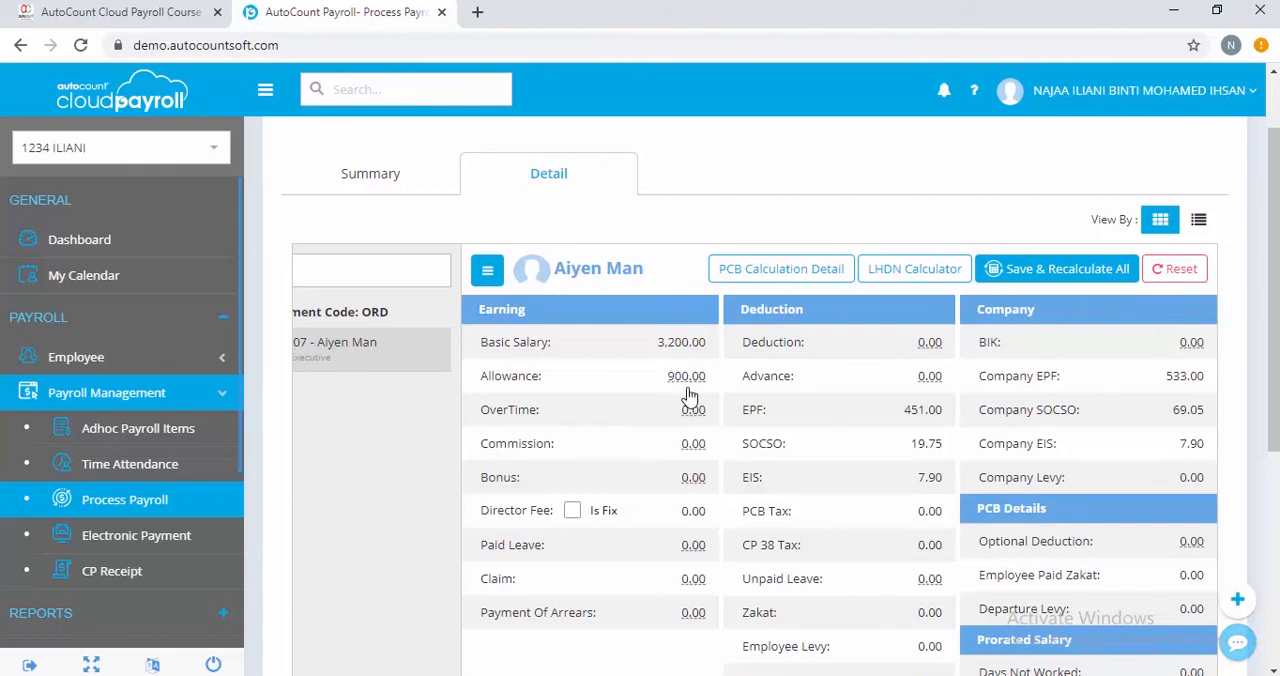
left_click(1185, 272)
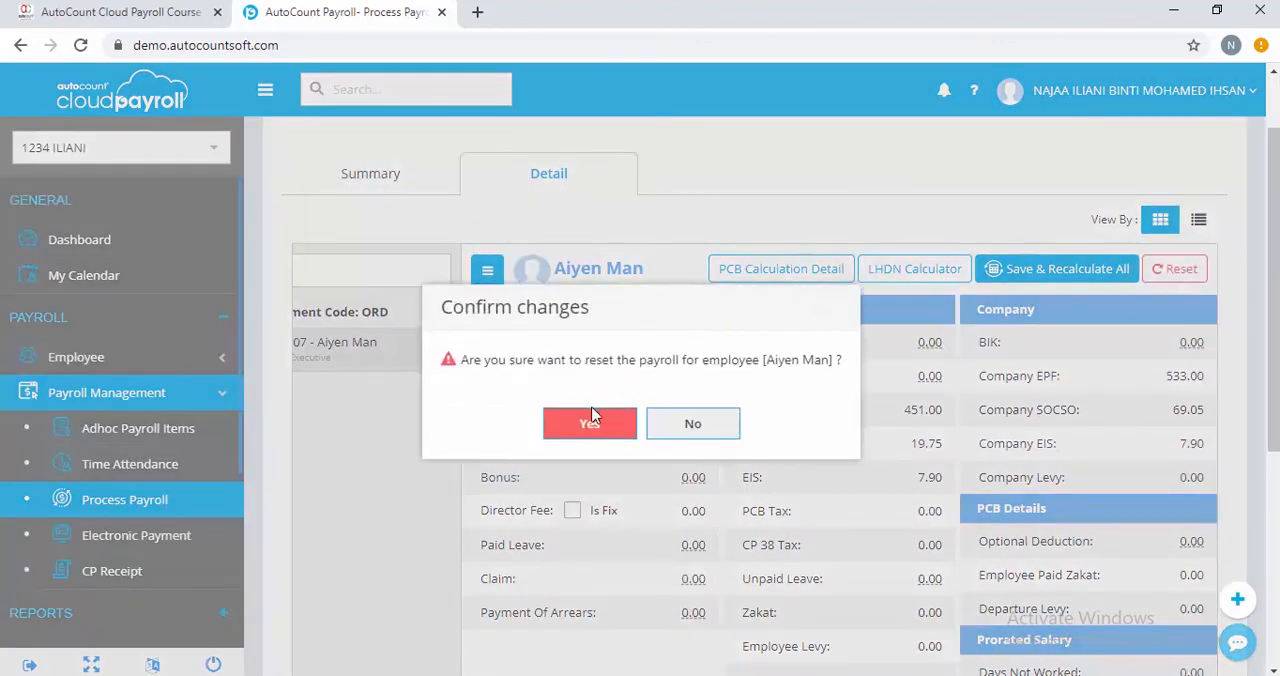
left_click(590, 421)
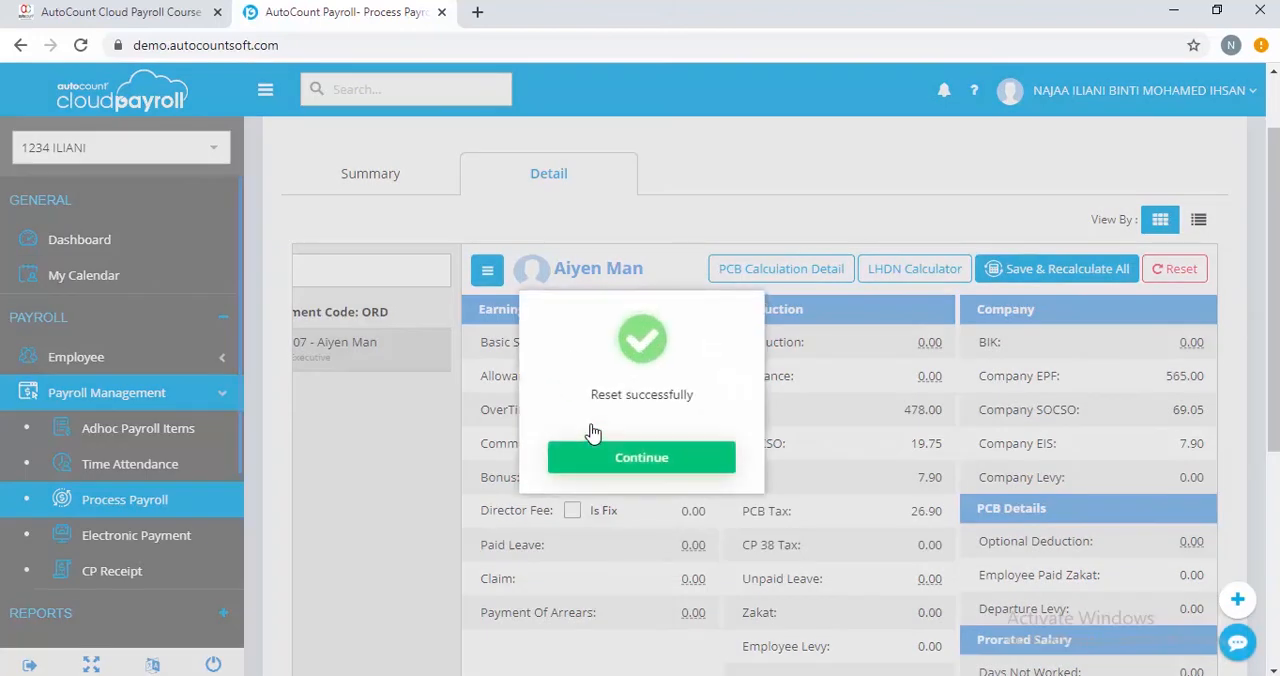
left_click(604, 460)
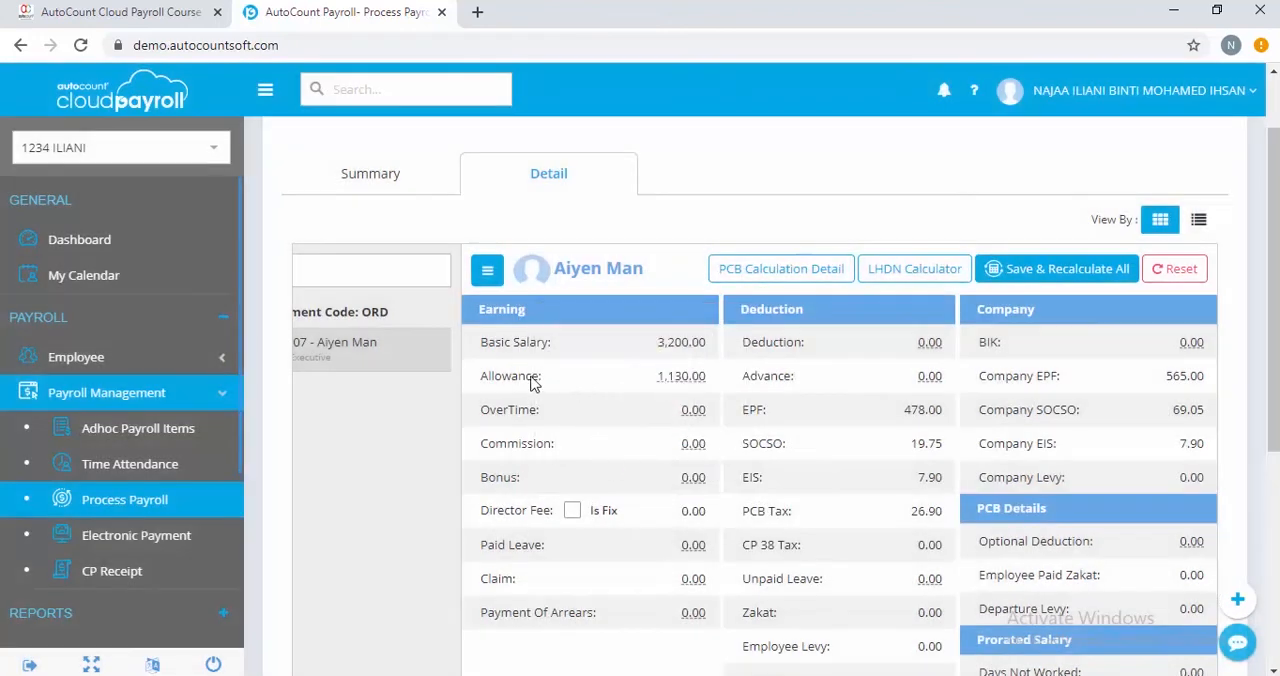
left_click(666, 380)
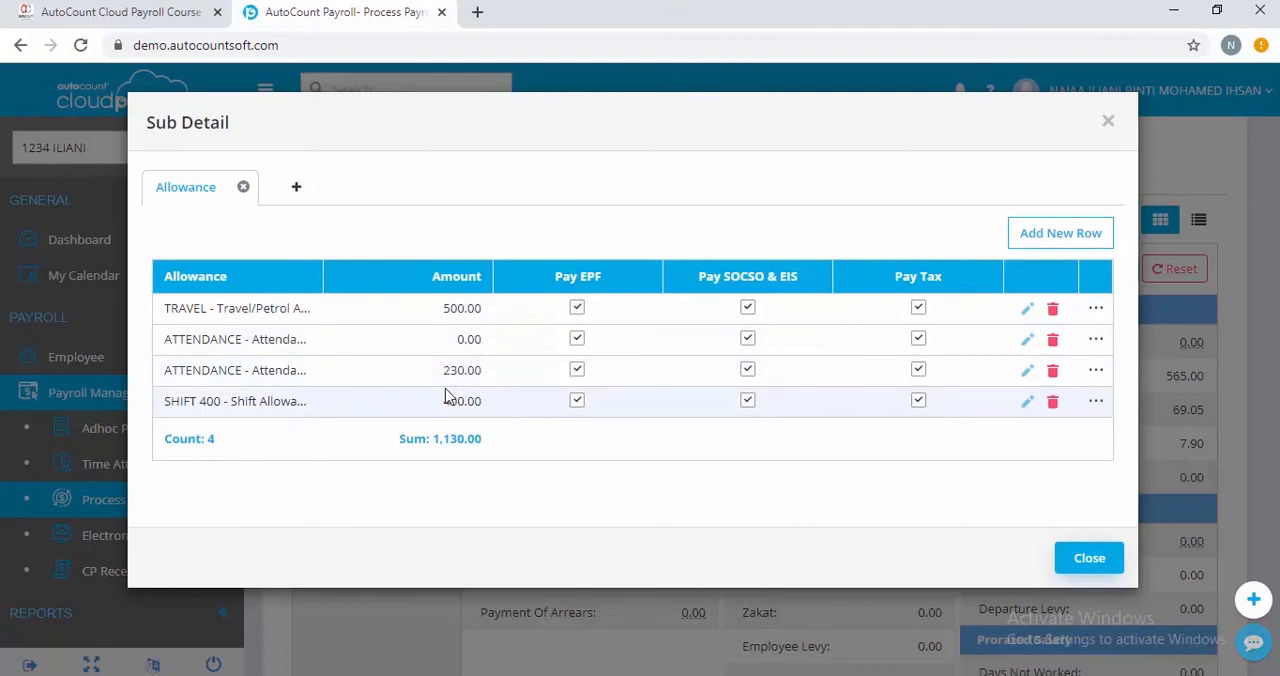
left_click(1074, 566)
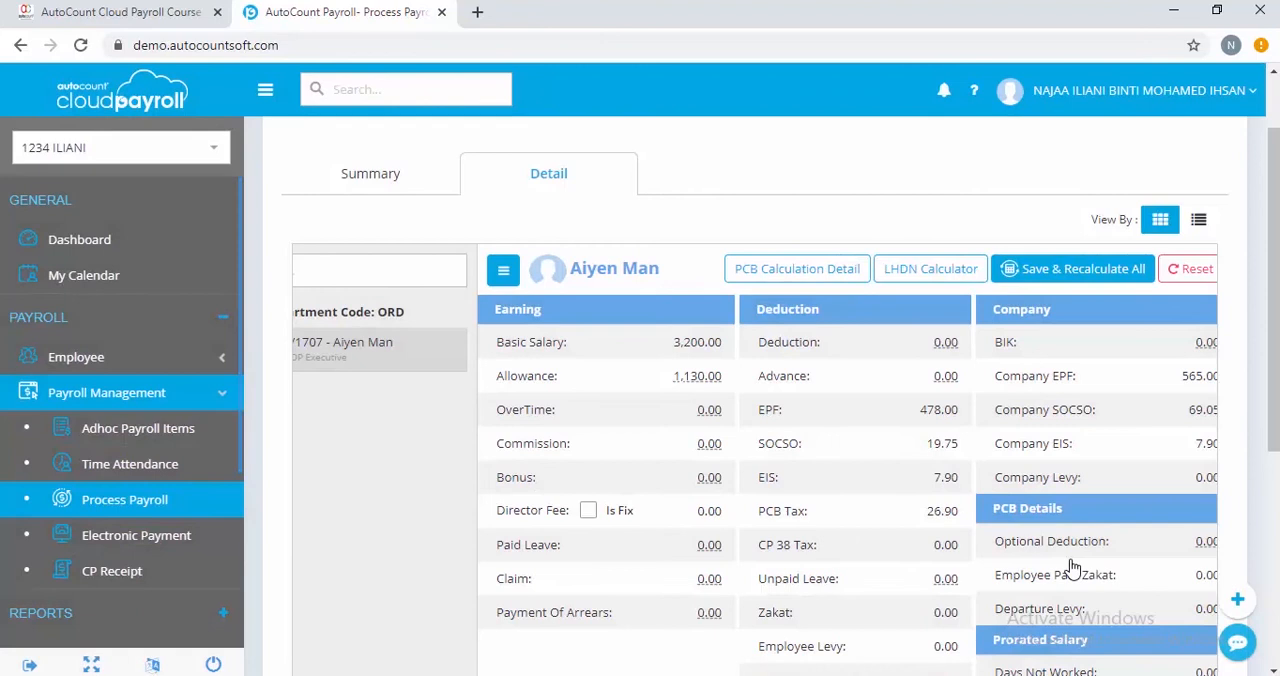